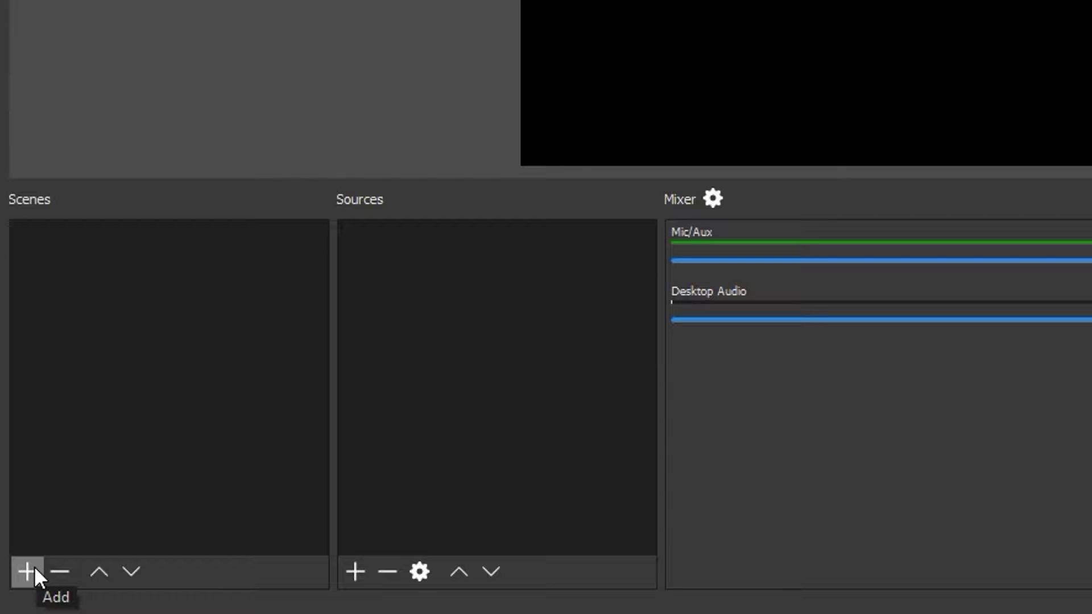
Create the 'Green Screen' scene and begin a Video Capture Device source named 'Green Camera'.
left_click(34, 568)
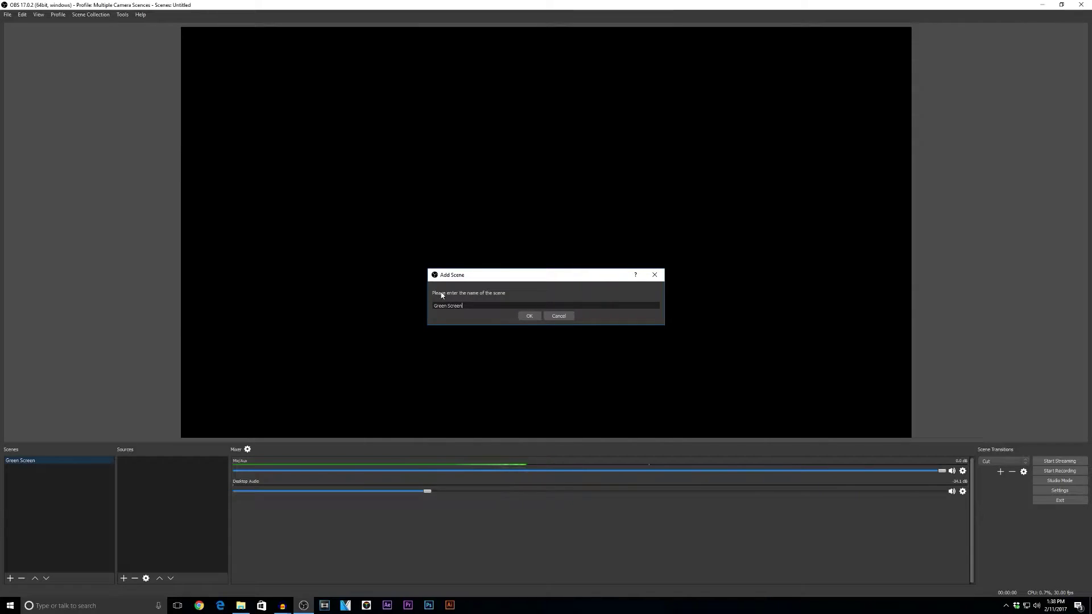
key("Return")
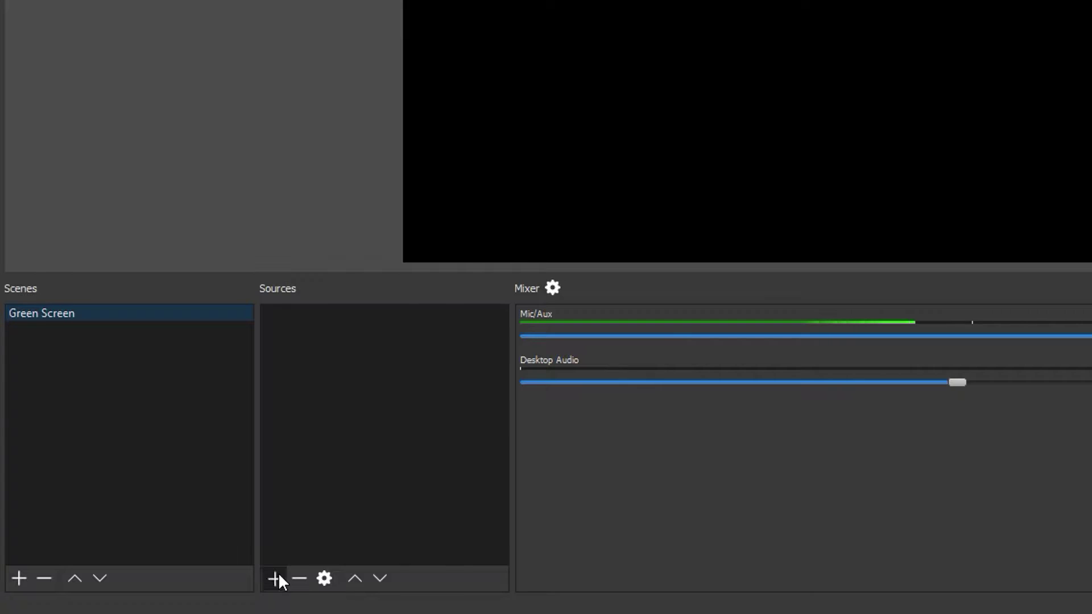
left_click(124, 578)
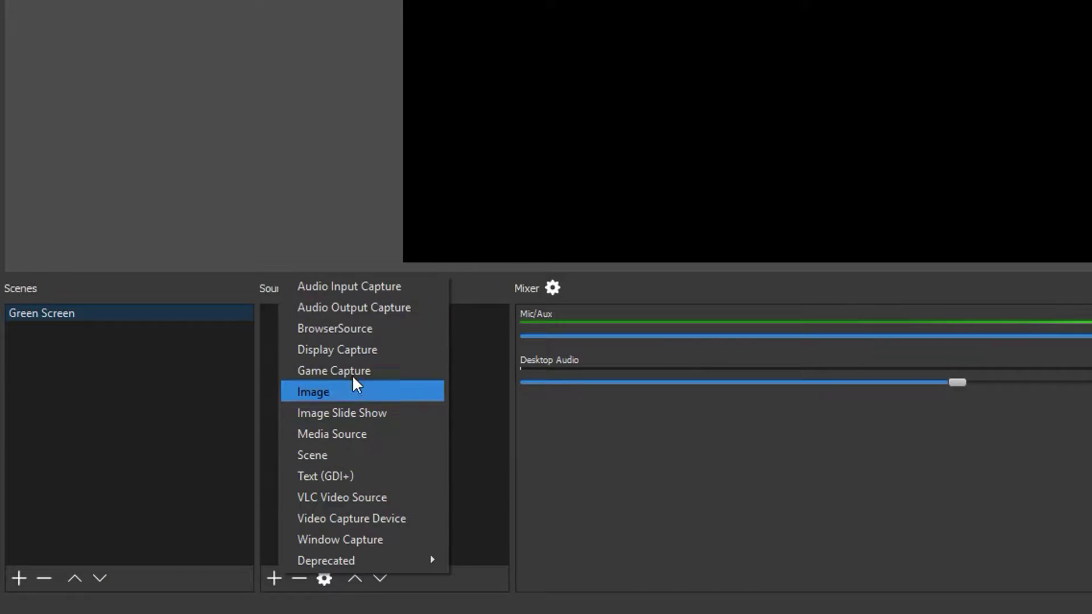
left_click(337, 522)
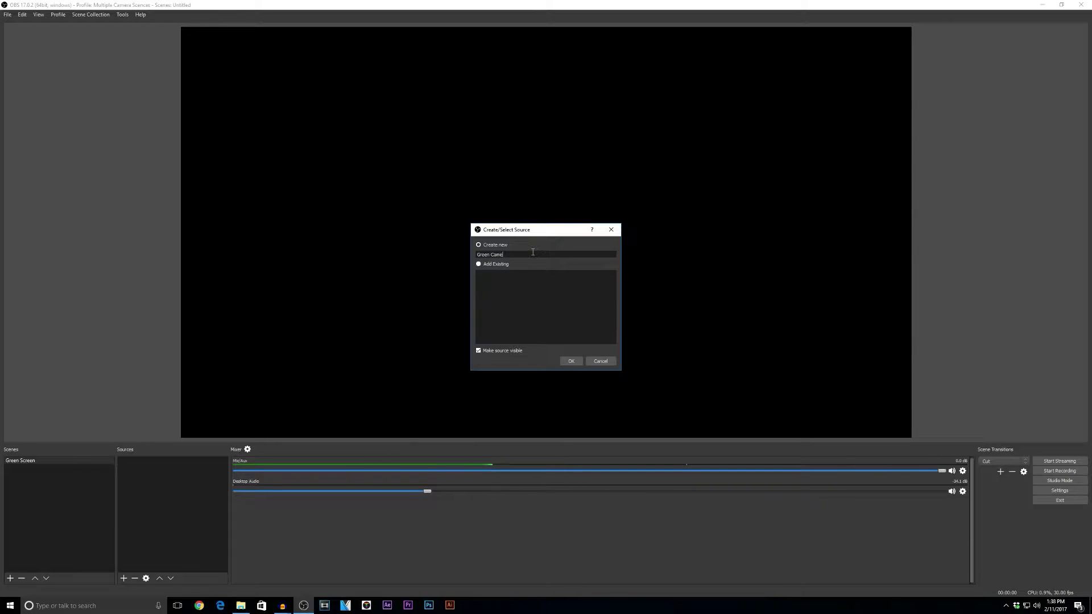
left_click(571, 361)
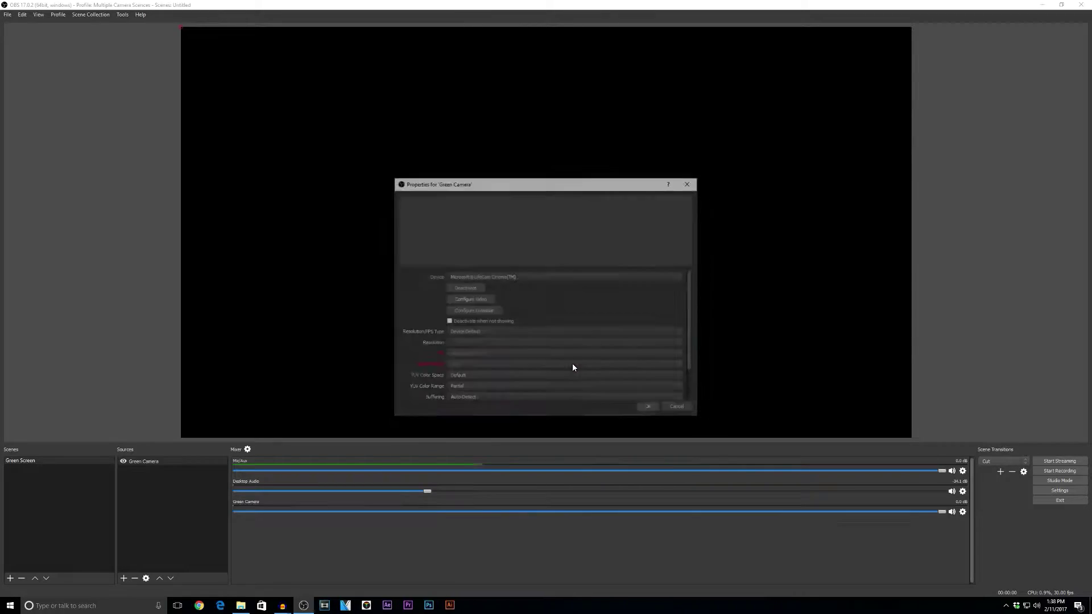
left_click(508, 277)
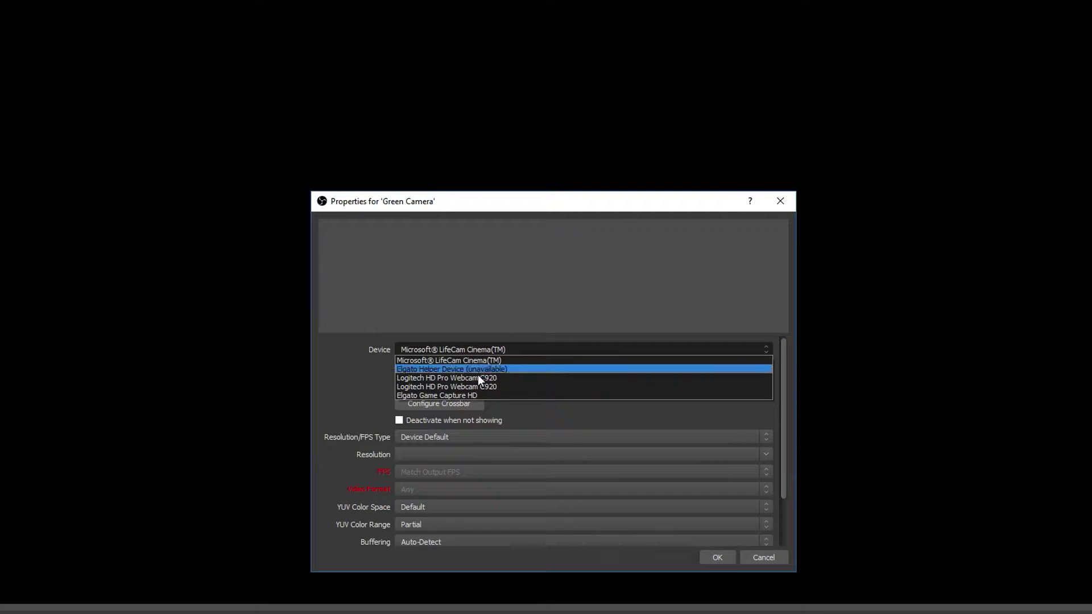
left_click(498, 292)
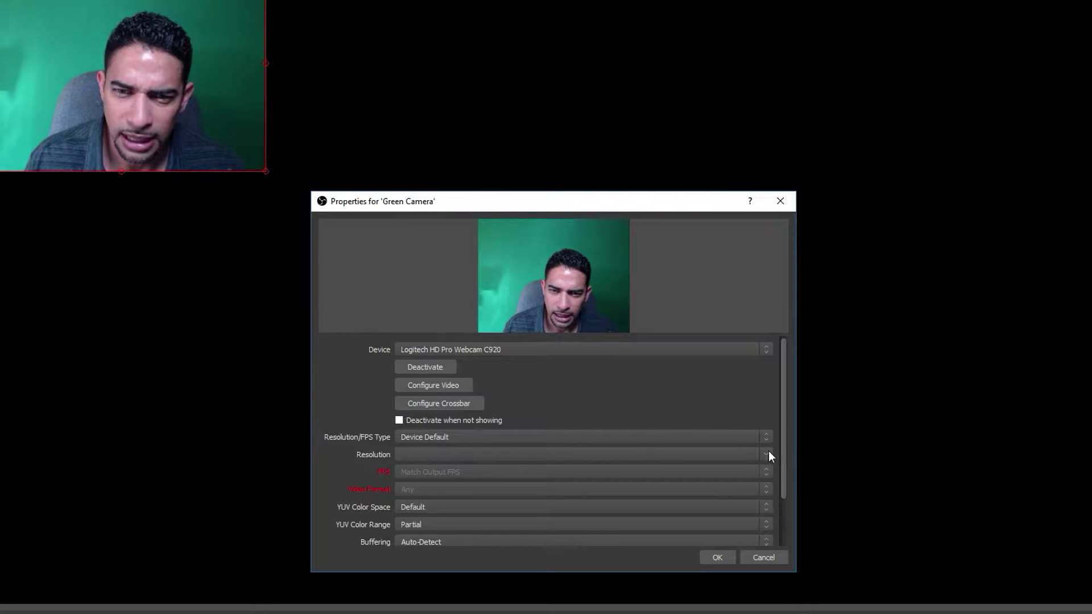
left_click(489, 435)
left_click(458, 436)
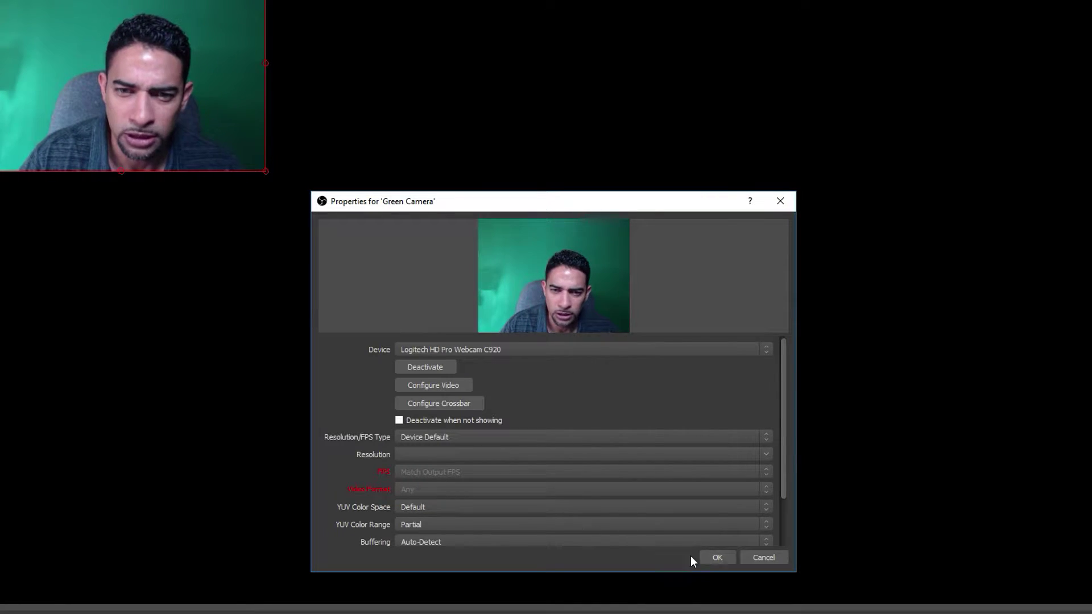
left_click(705, 558)
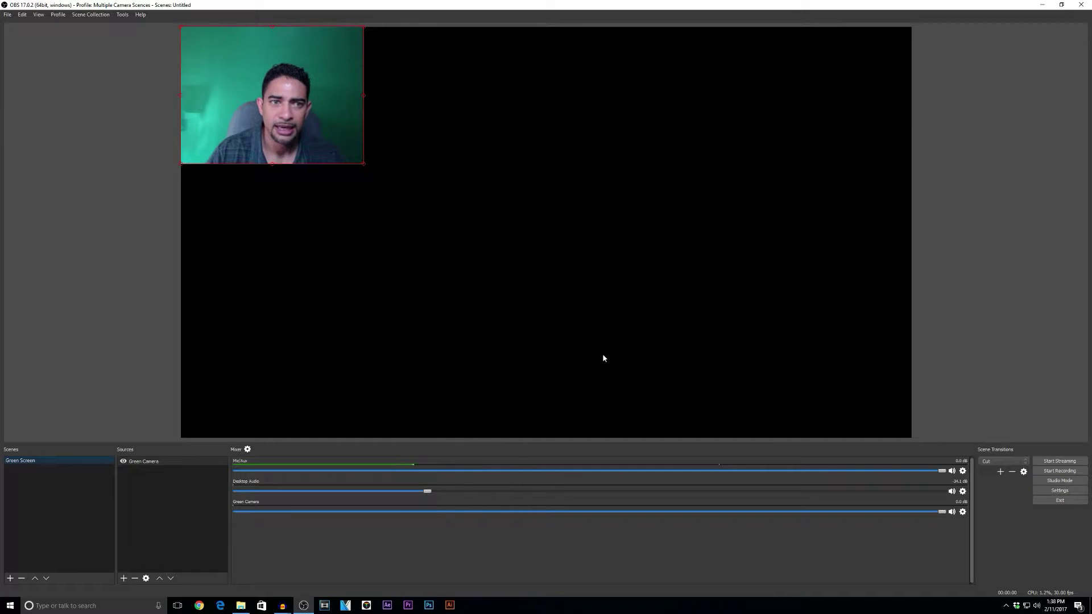
left_click(124, 578)
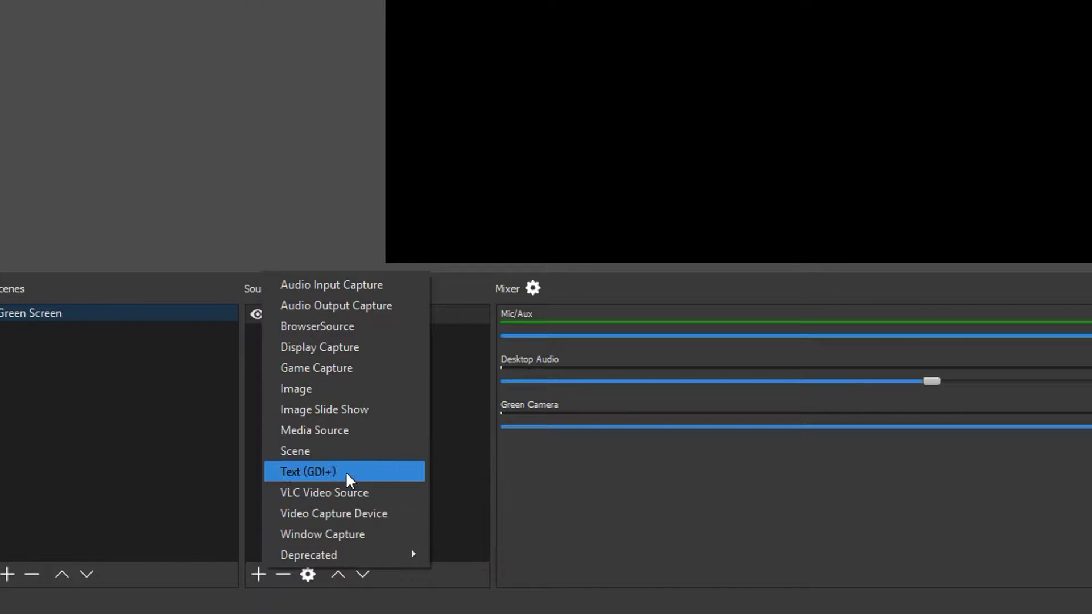
Add a Media Source that plays the Minecraft capture .mp4 file.
left_click(343, 430)
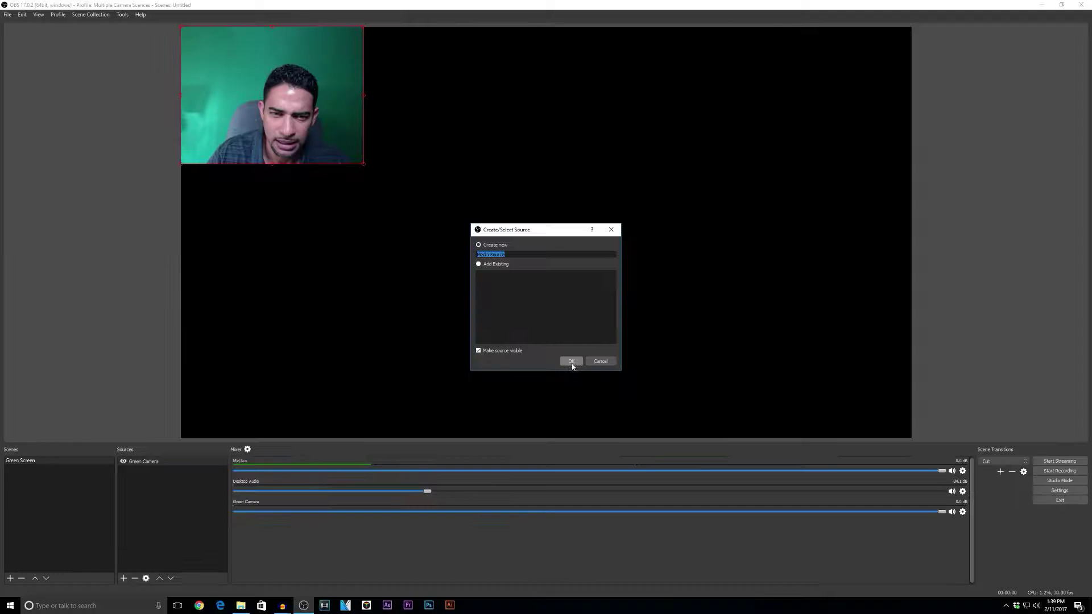
left_click(568, 361)
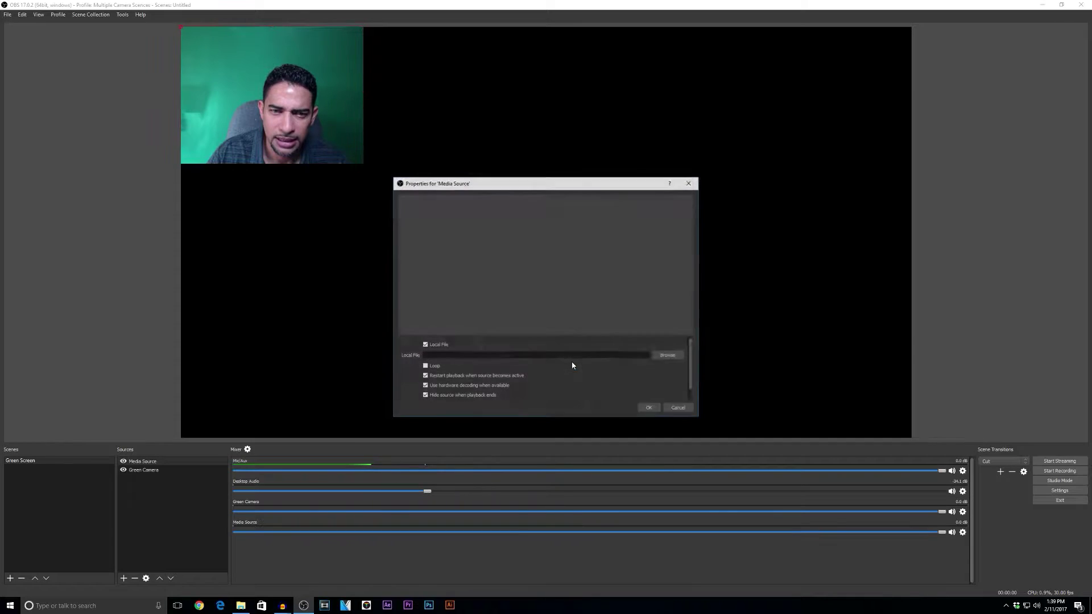
left_click(668, 356)
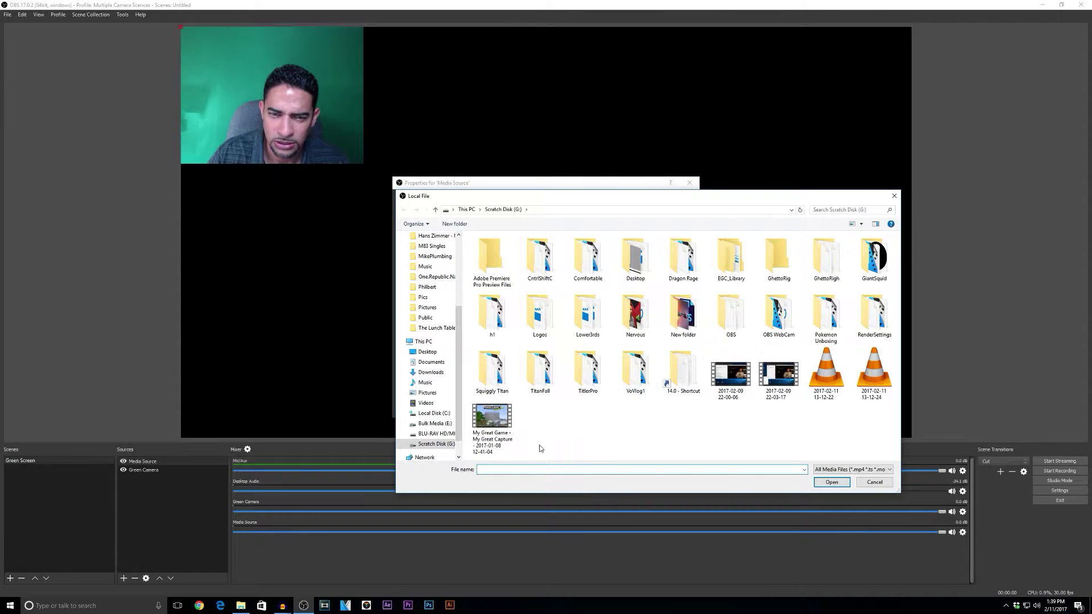
left_click(830, 482)
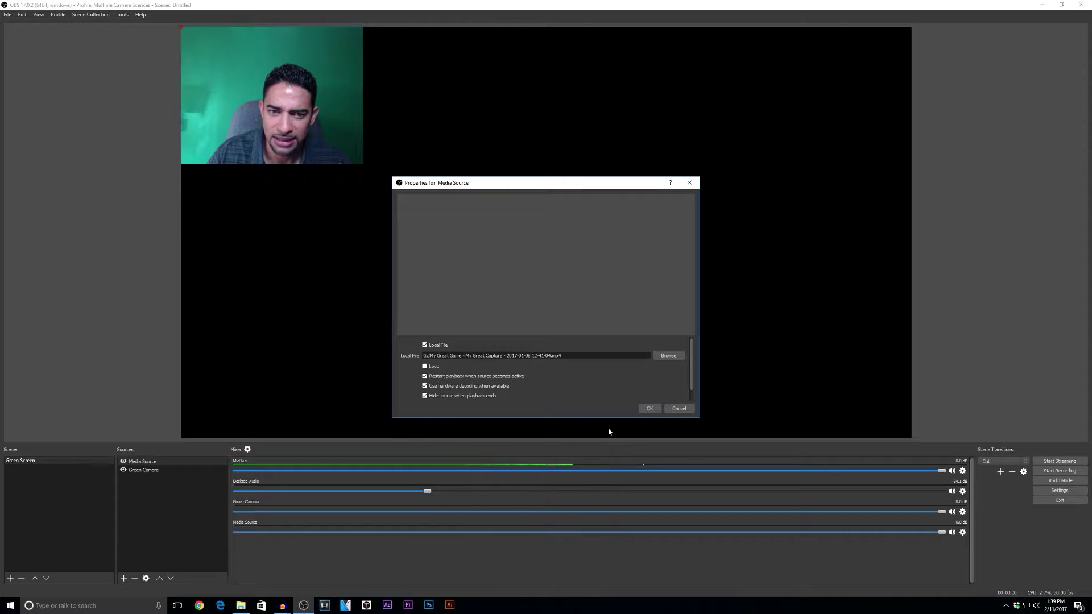
left_click(648, 408)
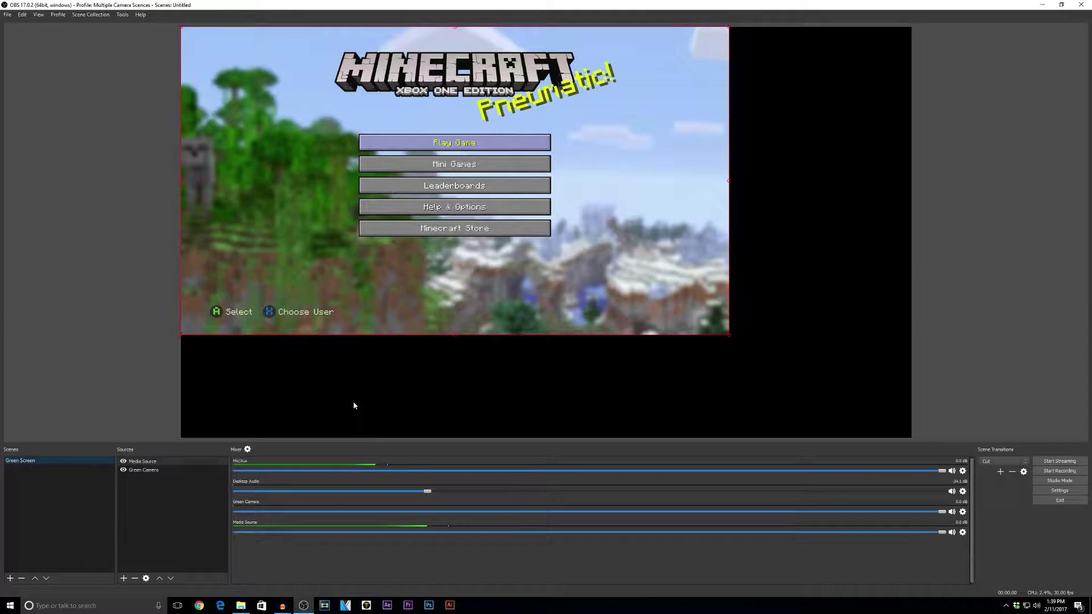
Layer Green Camera above the Media Source and stretch the Minecraft video across the canvas.
left_click(143, 469)
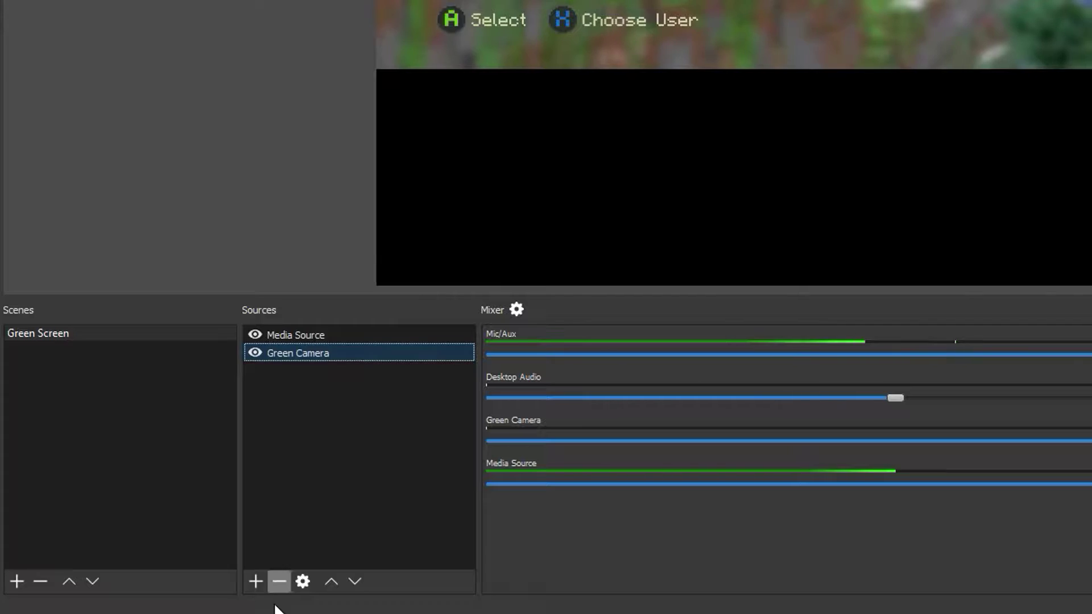
left_click(255, 580)
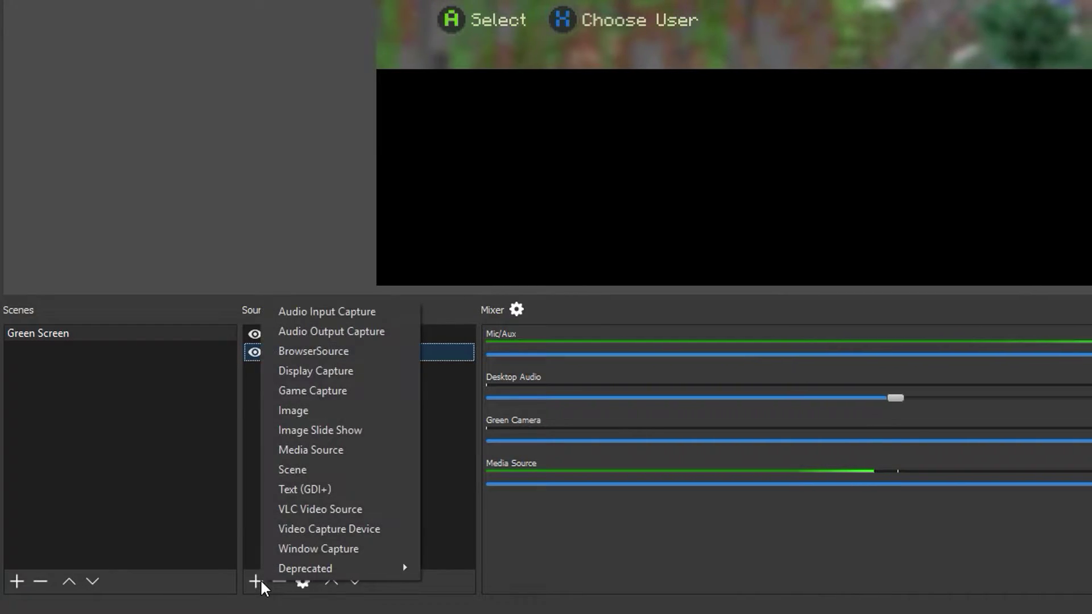
left_click(360, 557)
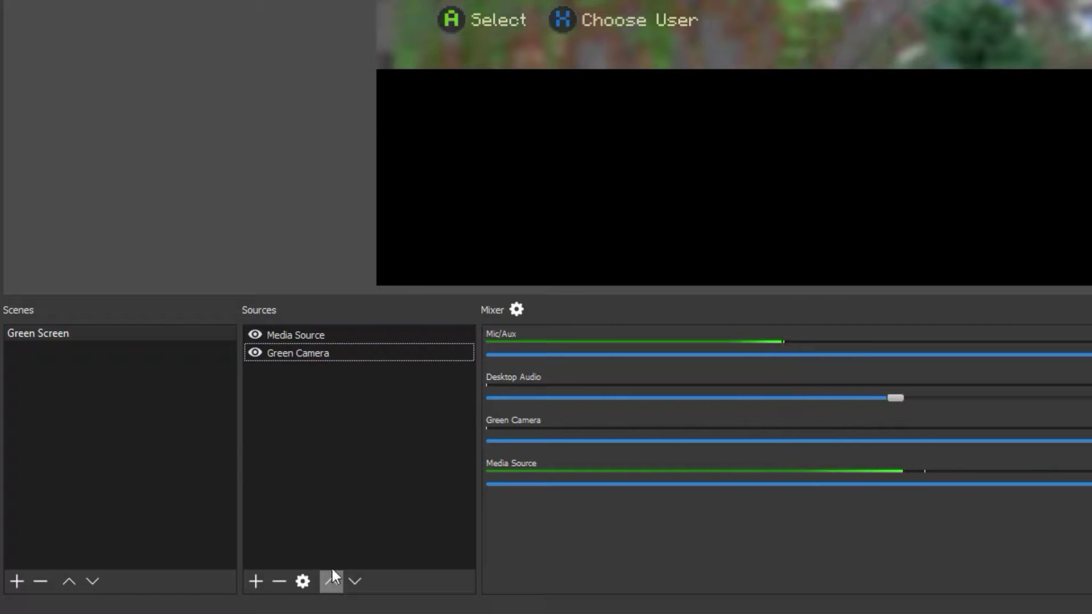
left_click(303, 353)
key("Up")
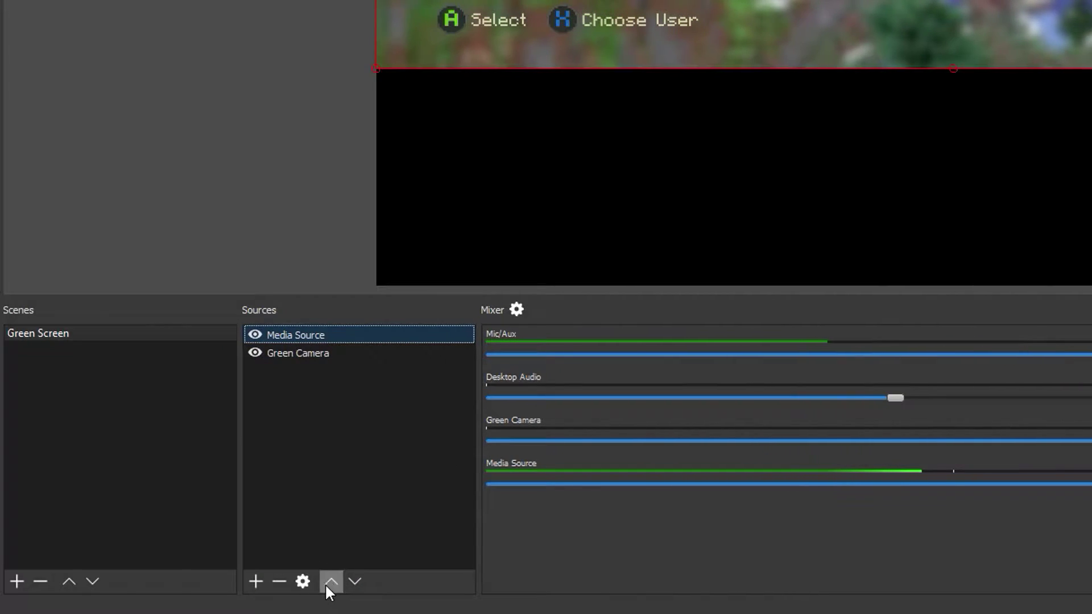
left_click(301, 351)
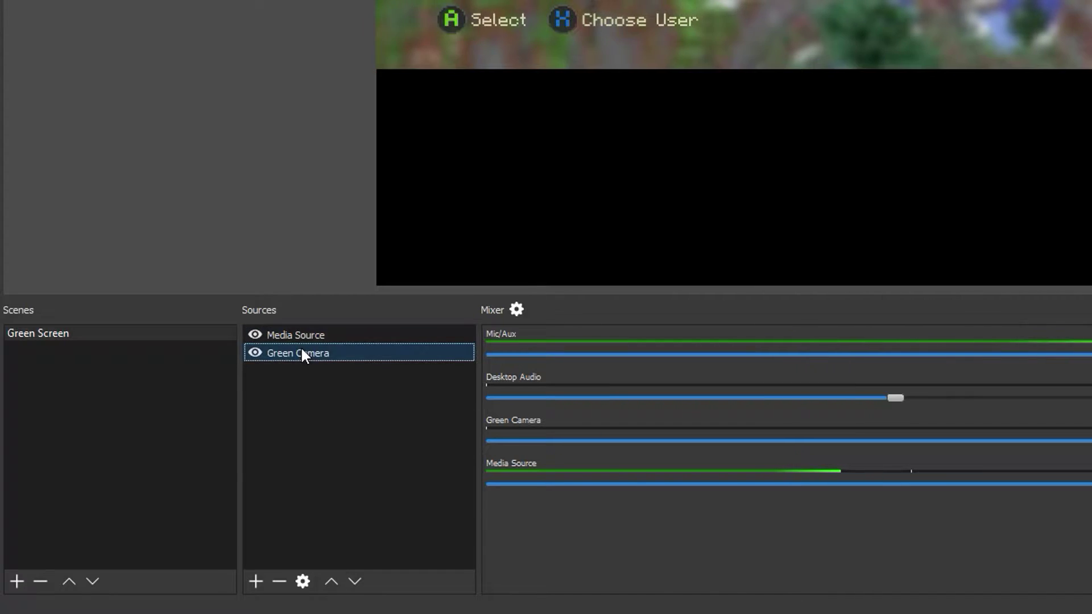
left_click(332, 582)
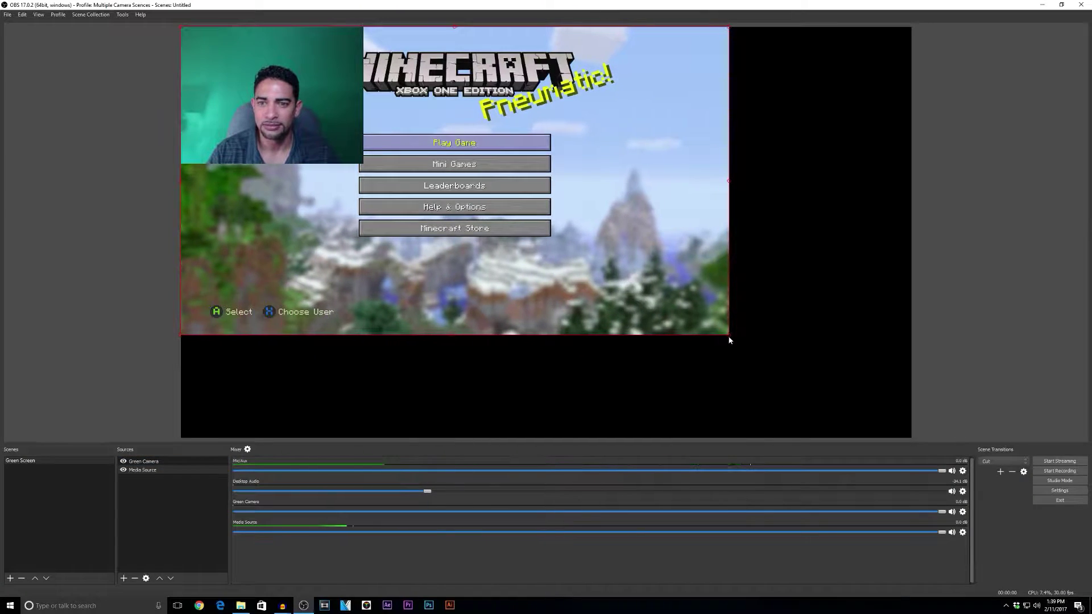
left_click_drag(730, 337, 912, 433)
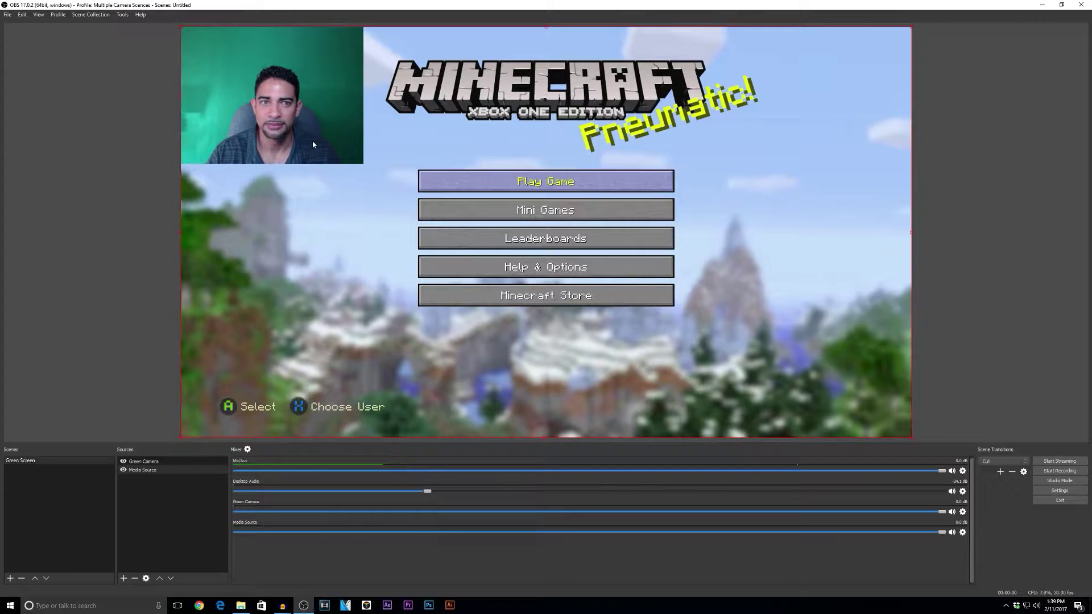
Move the webcam overlay to the lower right and bring up the Green Camera context menu.
left_click_drag(313, 139, 862, 418)
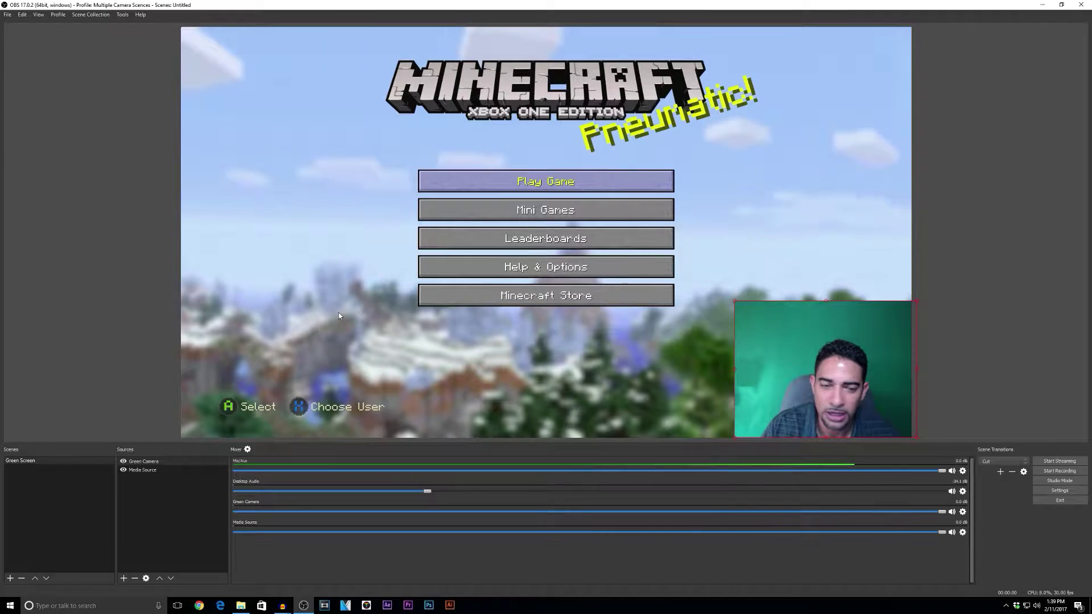
left_click(150, 465)
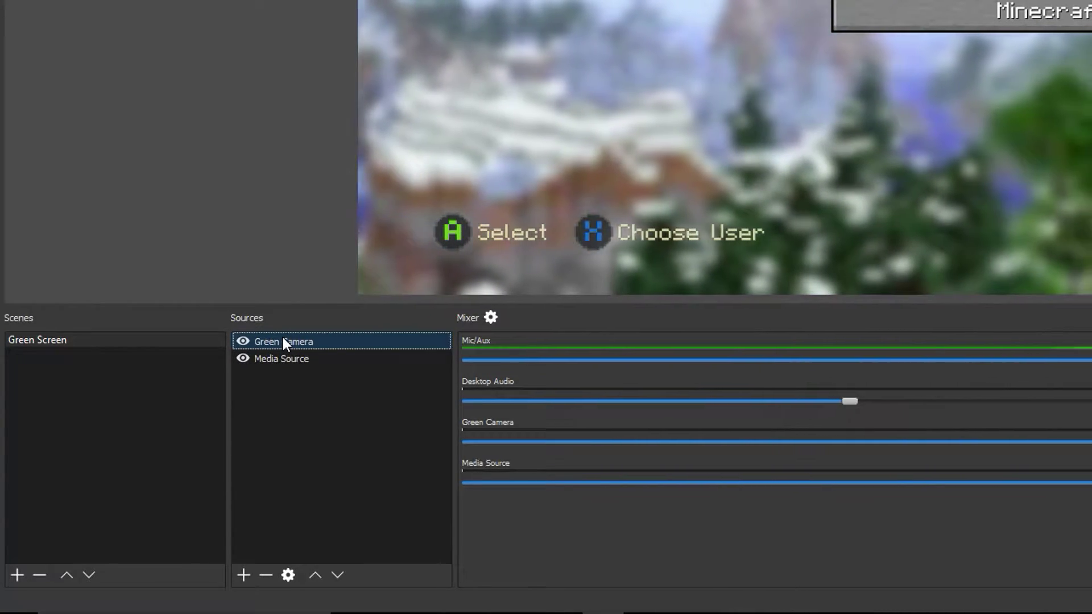
right_click(285, 338)
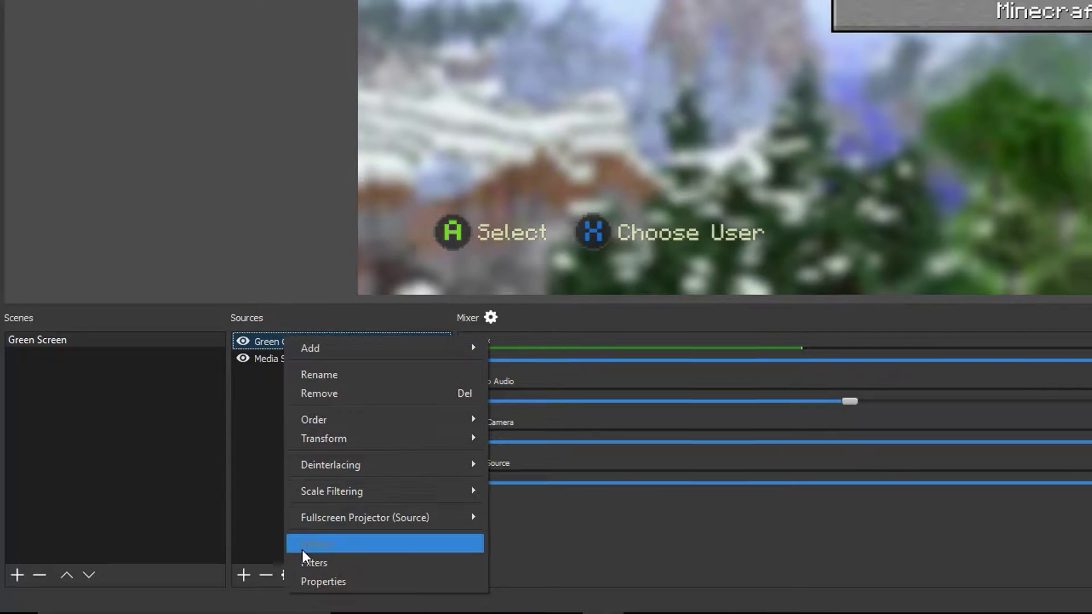
Add a Chroma Key effect filter with its default name to Green Camera.
left_click(303, 558)
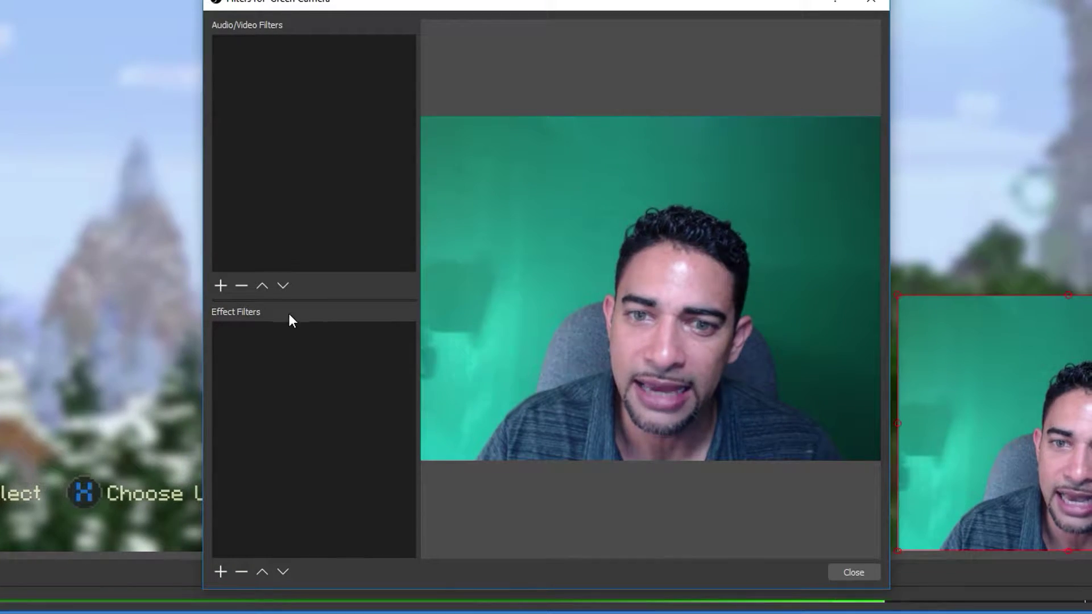
left_click(219, 575)
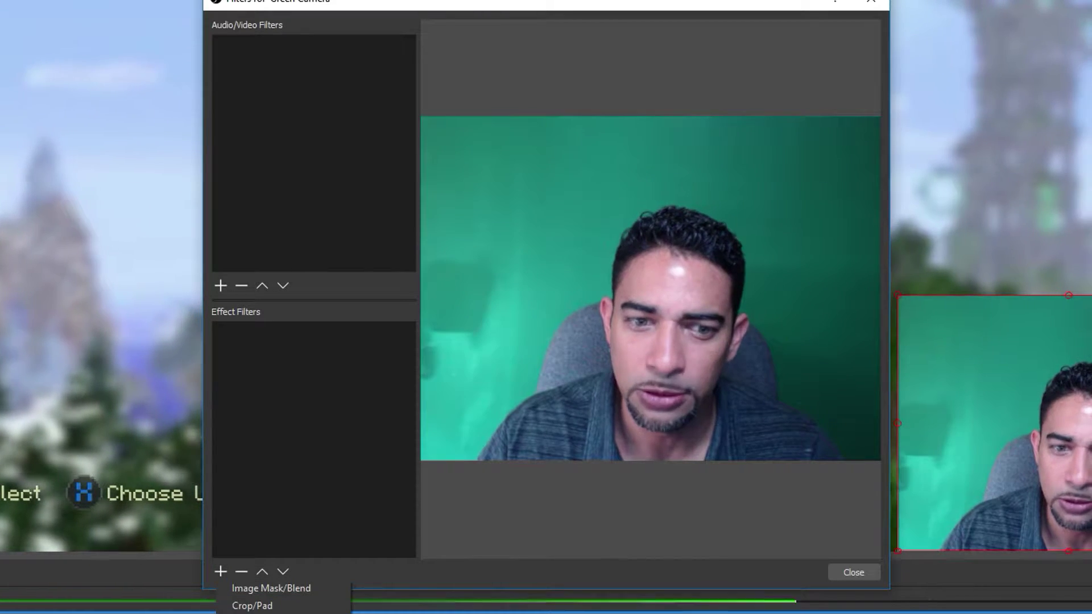
left_click(256, 613)
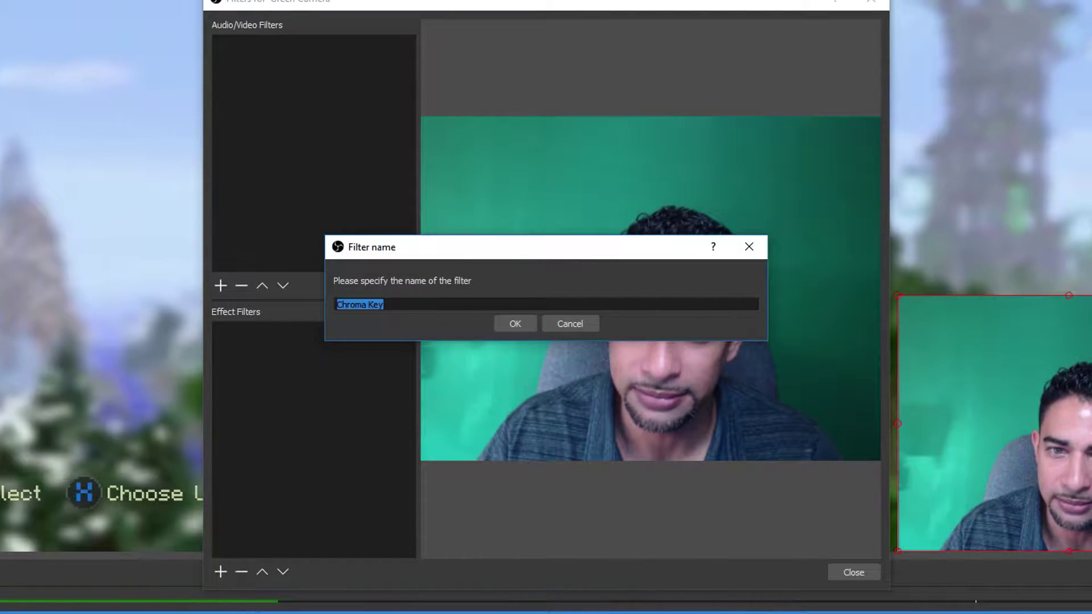
left_click(515, 324)
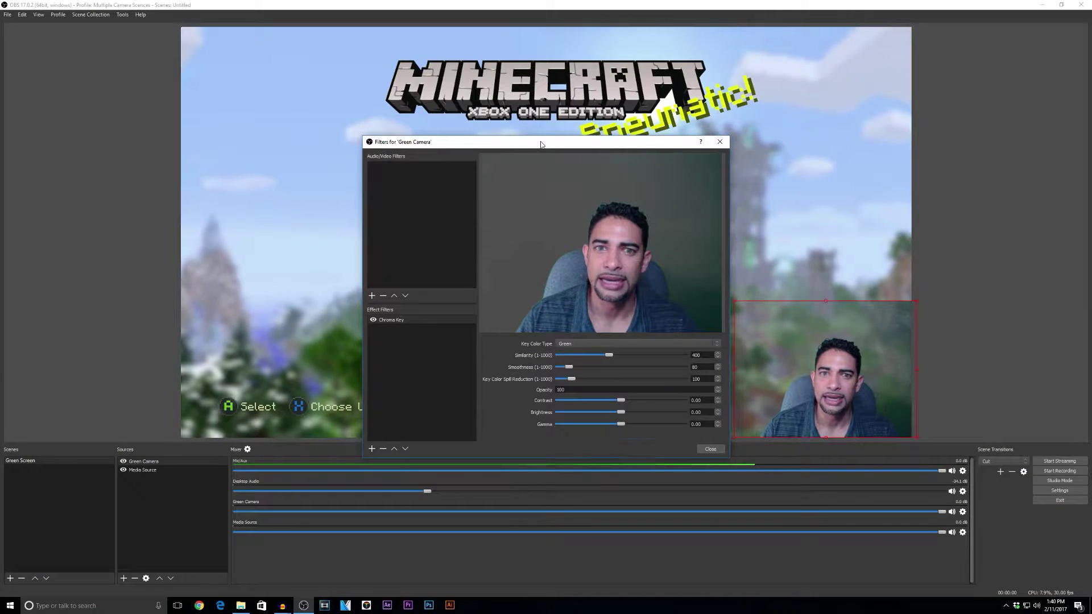
left_click_drag(543, 143, 414, 120)
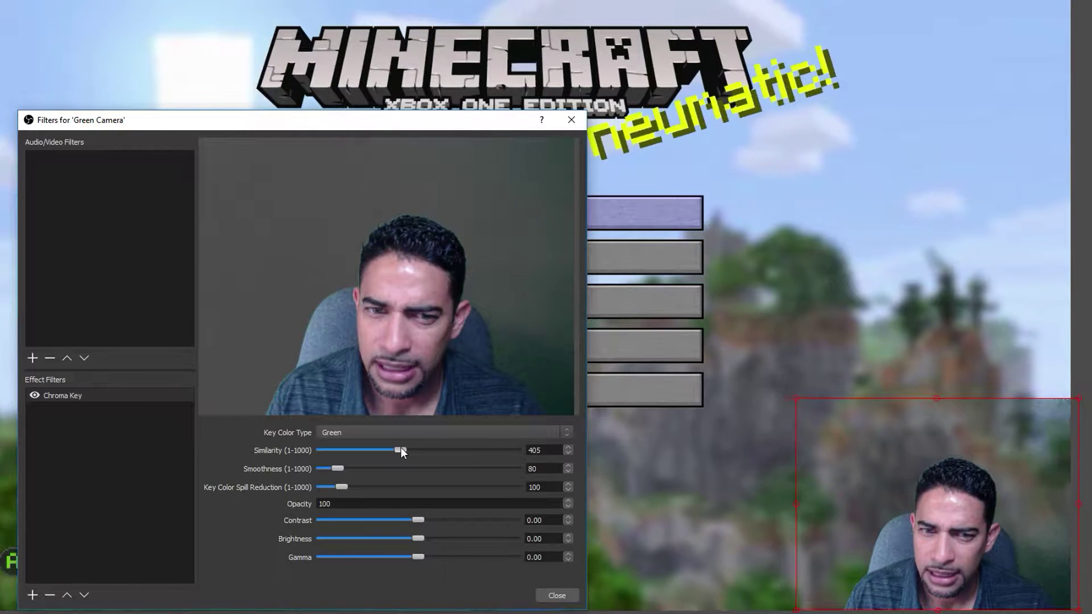
Test Similarity and Smoothness extremes, settling at Similarity 453, Smoothness 56, Spill Reduction 97.
mouse_move(400, 447)
left_mouse_down()
mouse_move(306, 445)
mouse_move(519, 452)
mouse_move(325, 446)
mouse_move(408, 449)
left_mouse_up()
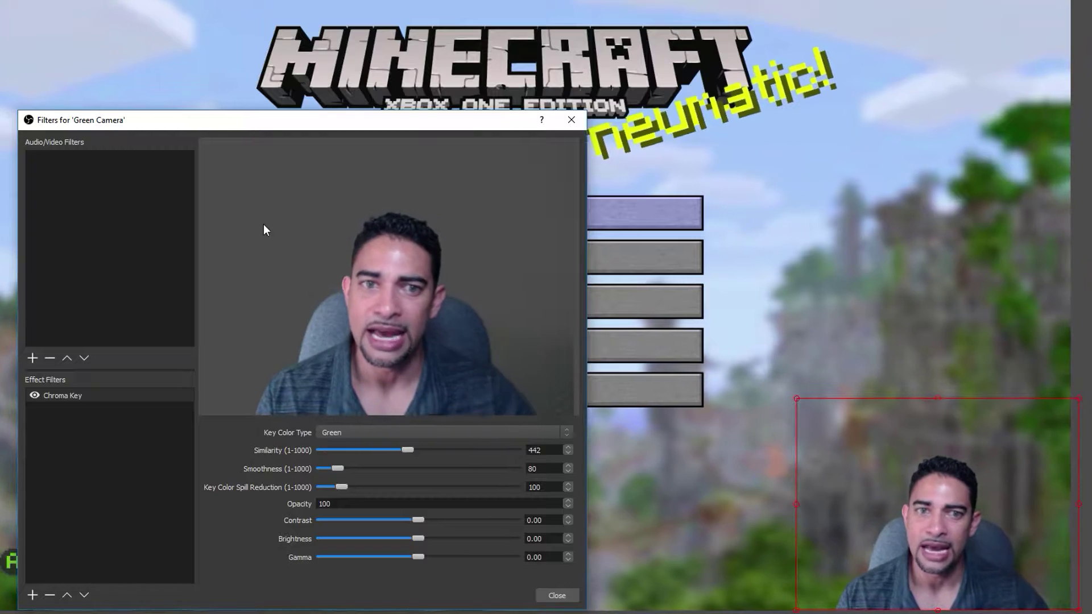
left_click_drag(406, 450, 272, 449)
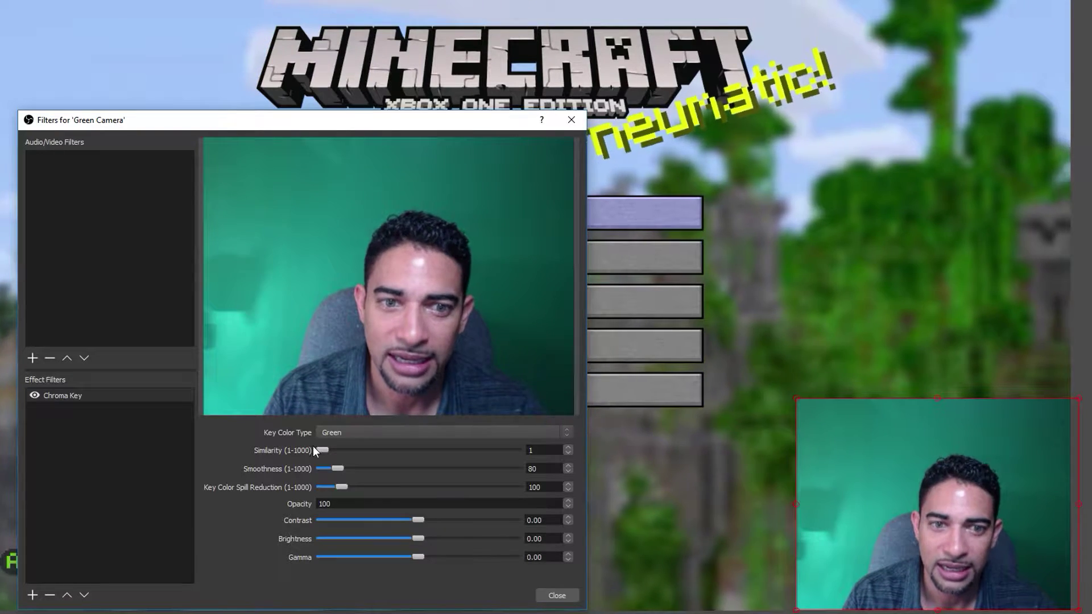
left_click_drag(323, 449, 404, 446)
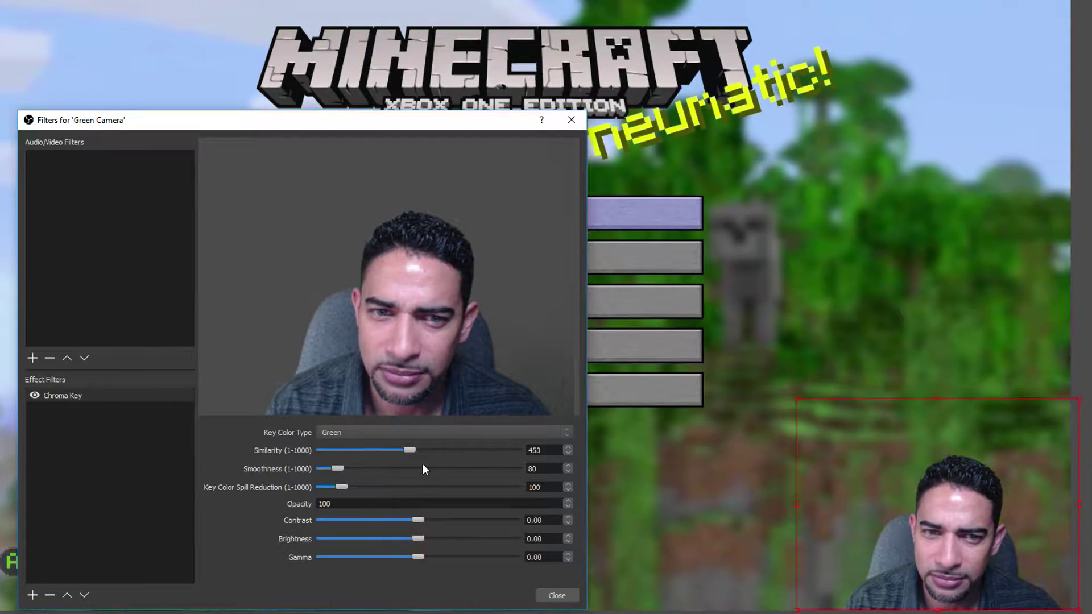
left_click_drag(348, 471, 378, 468)
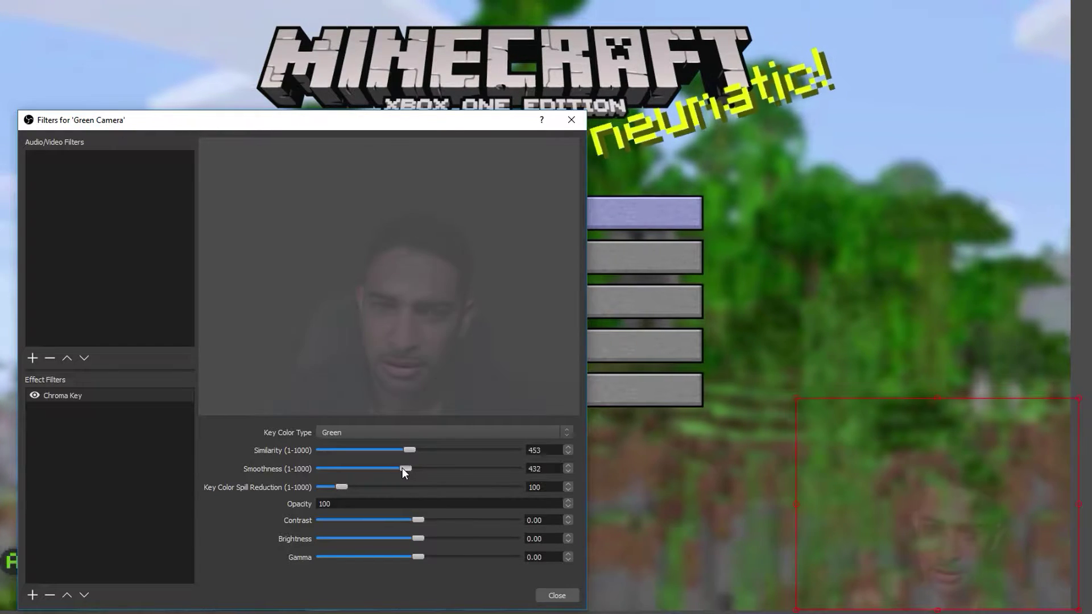
left_click_drag(348, 465, 333, 458)
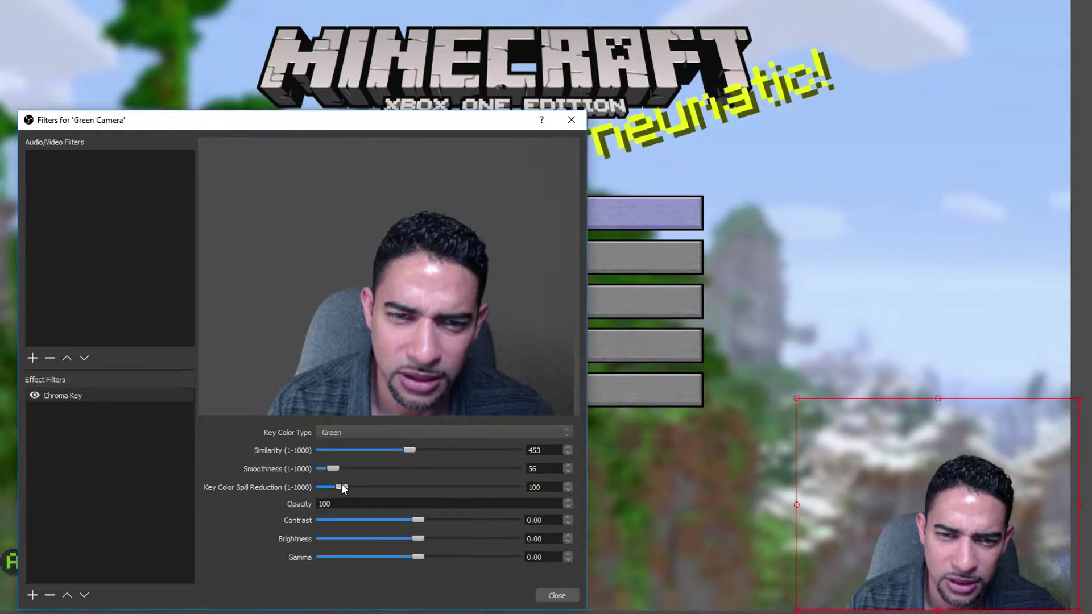
mouse_move(341, 485)
left_mouse_down()
mouse_move(551, 487)
mouse_move(300, 484)
mouse_move(341, 486)
left_mouse_up()
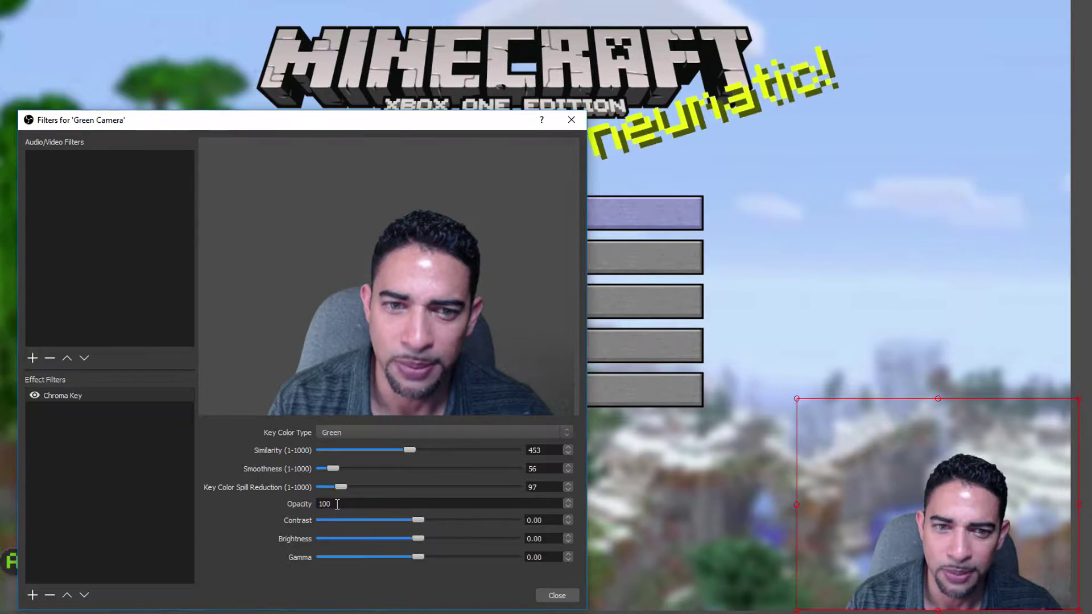
key("Return")
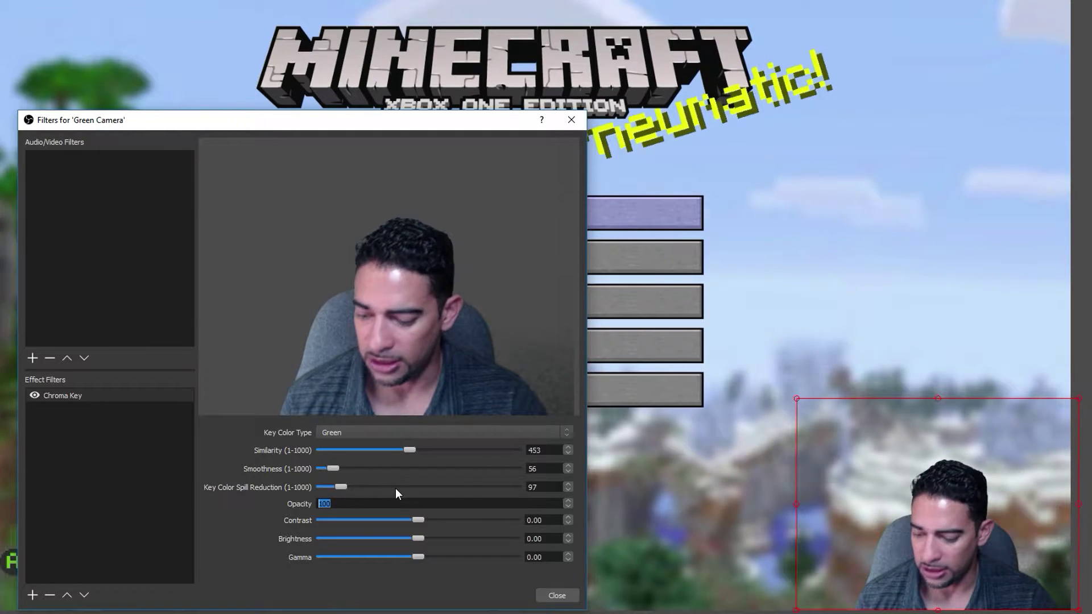
type("50")
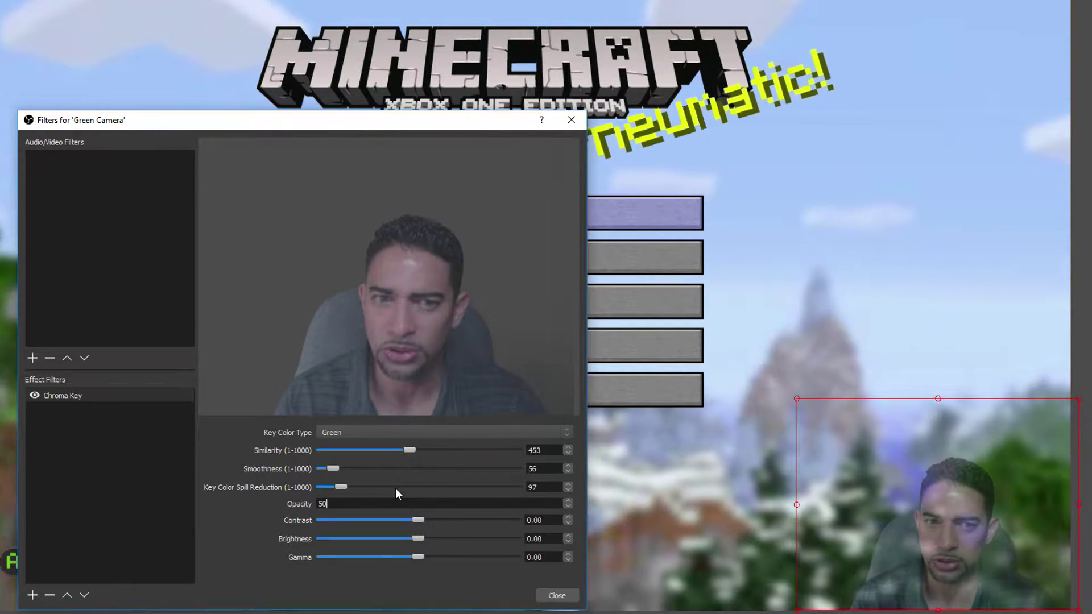
double_click(371, 504)
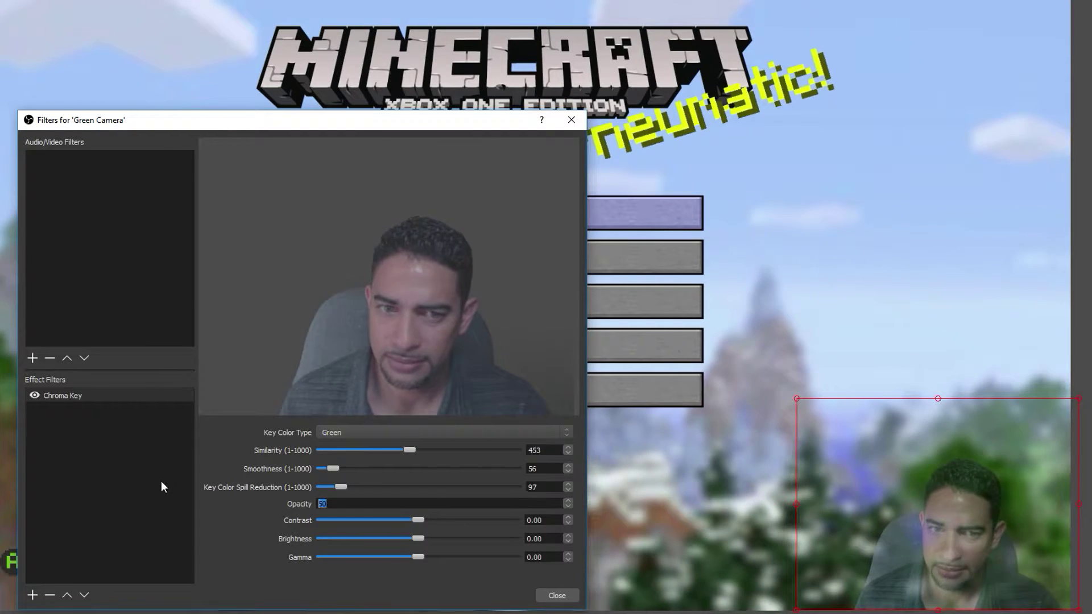
type("100")
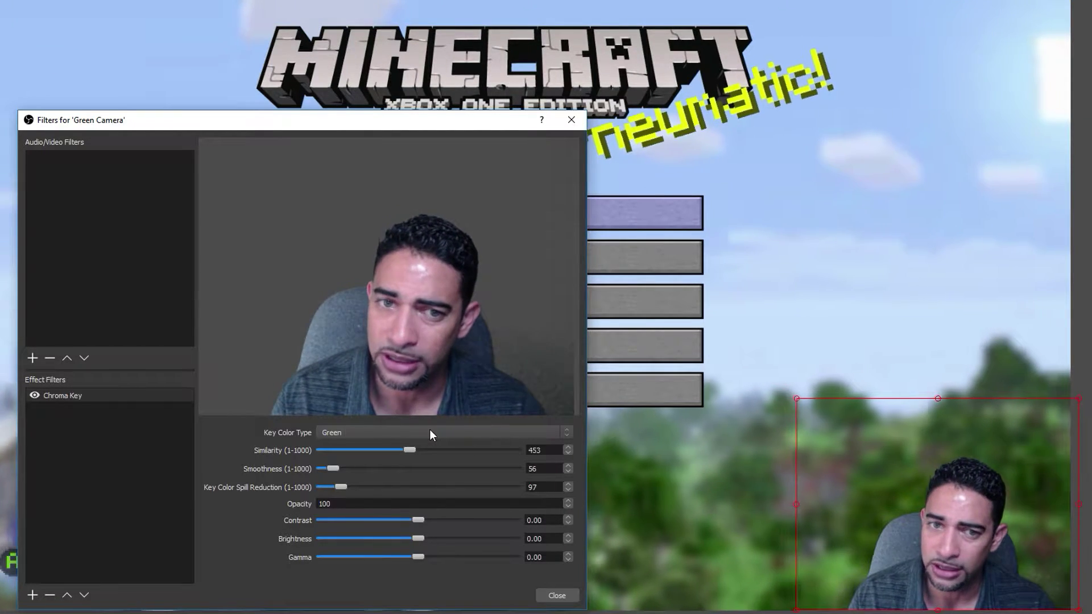
Switch Key Color Type to Custom and darken the picker colour to deep green #005500.
left_click(430, 432)
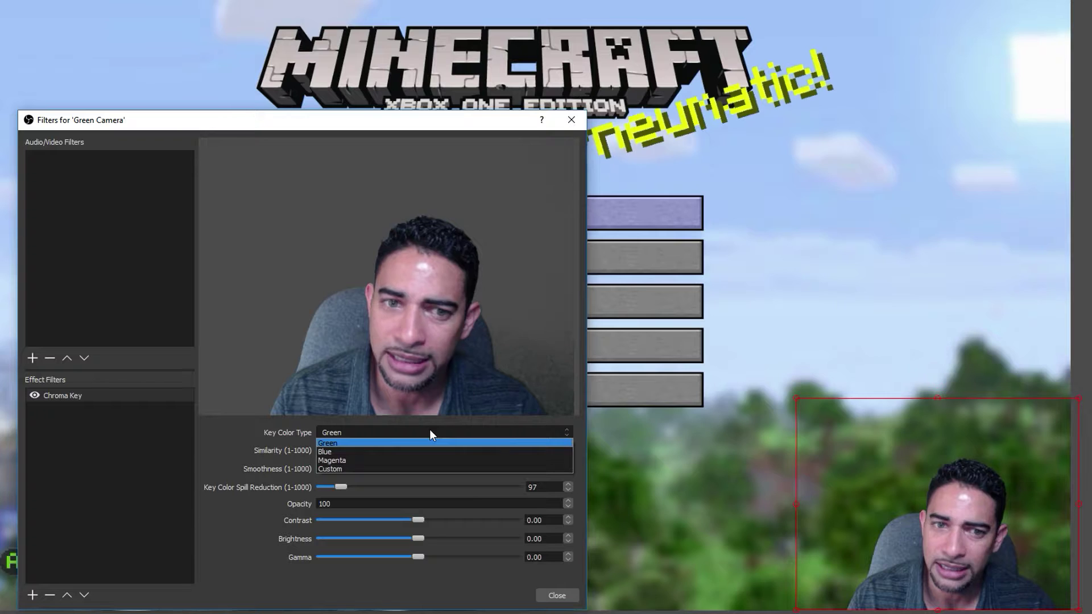
left_click(339, 468)
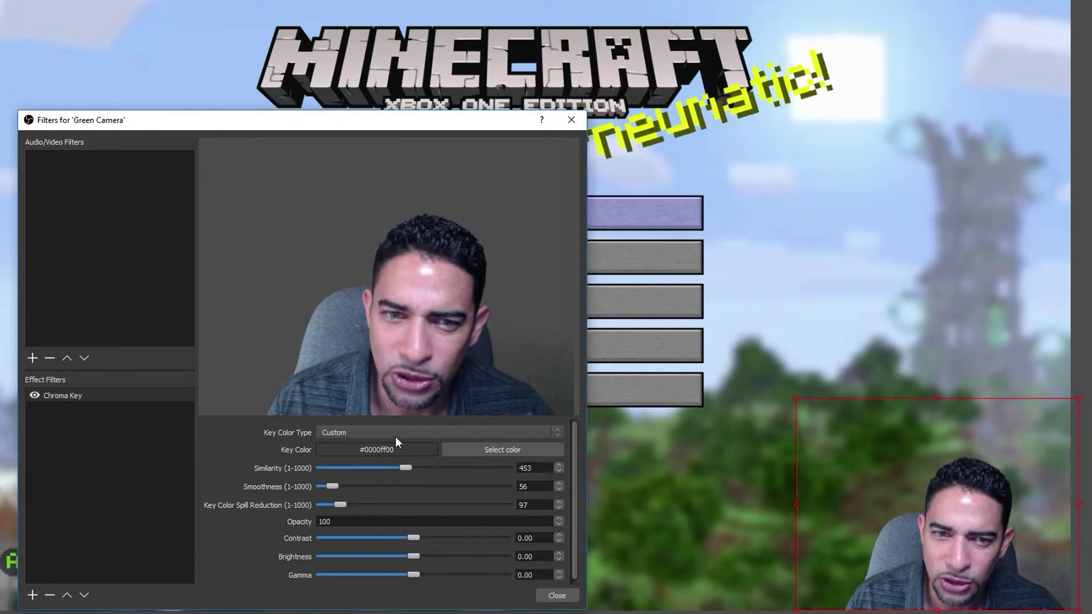
left_click(489, 449)
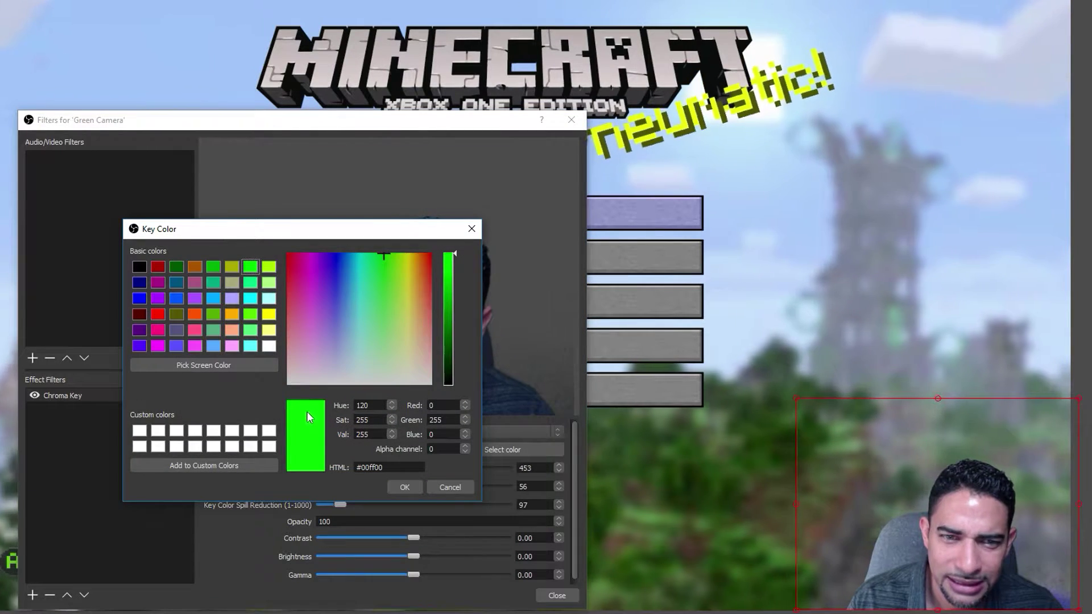
left_click_drag(359, 234, 99, 236)
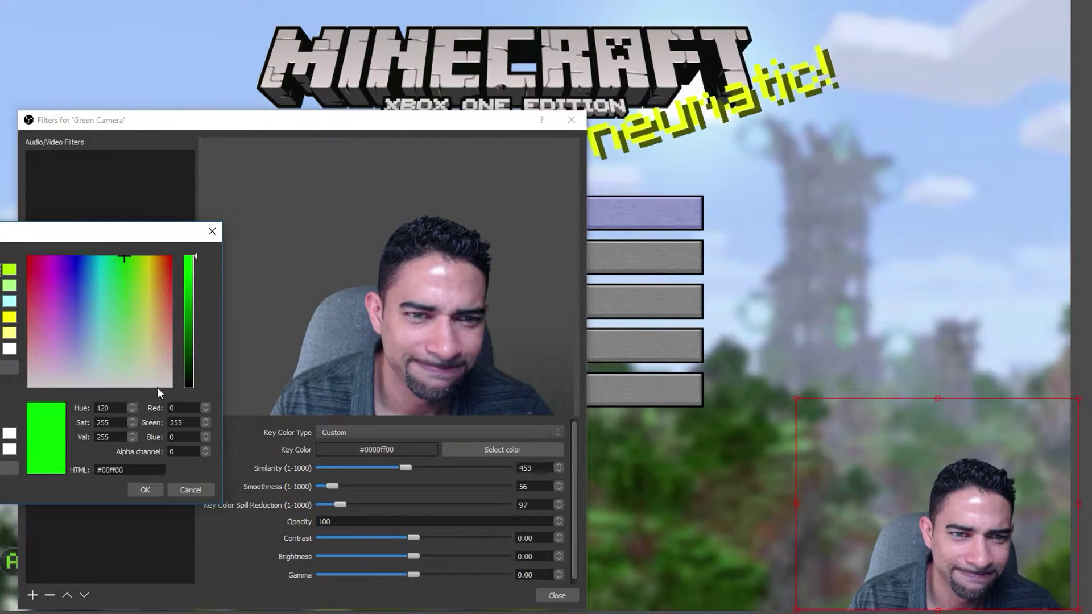
left_click_drag(193, 256, 185, 236)
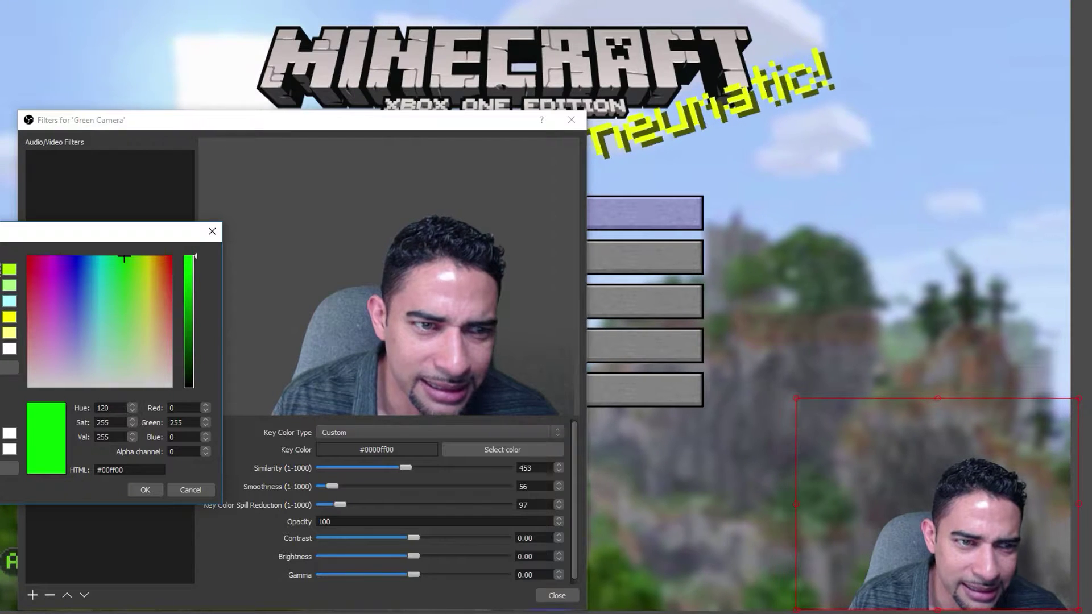
left_click(189, 343)
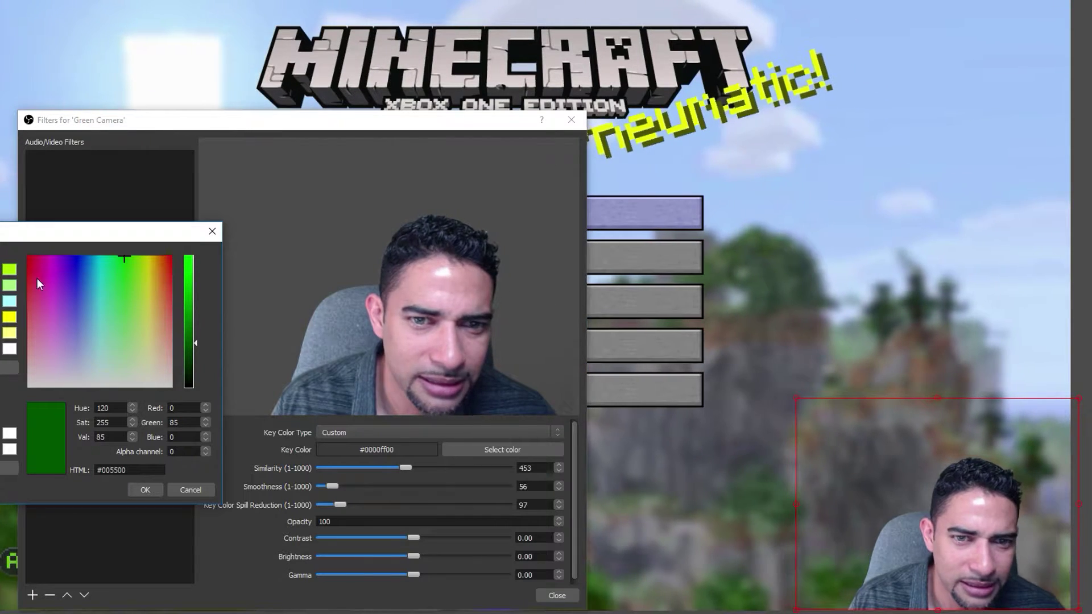
Apply the dark green key colour, then change the custom key to bright green.
left_click(146, 490)
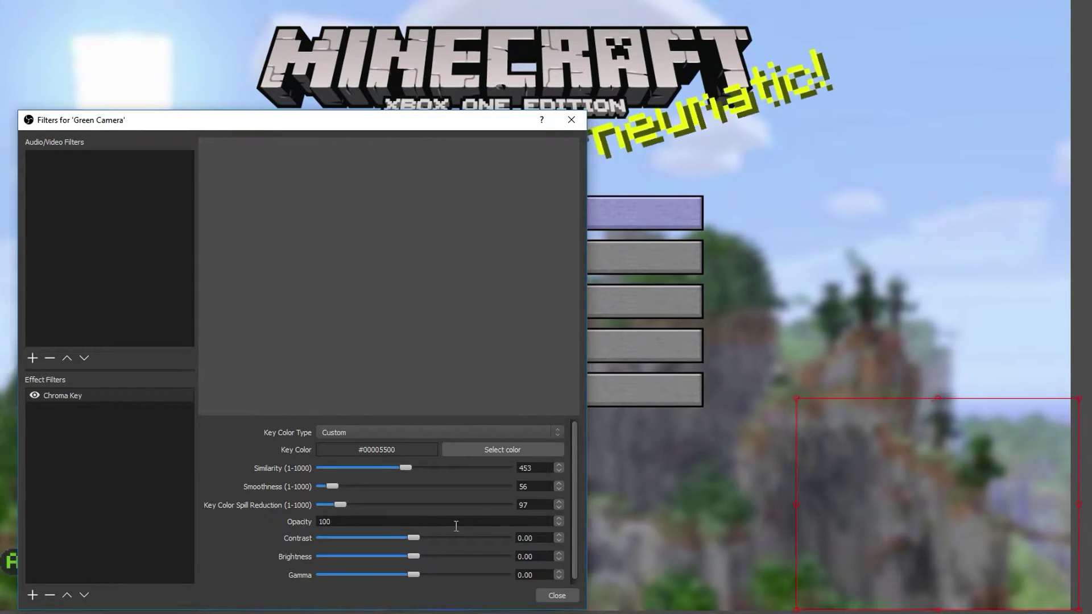
left_click(490, 448)
left_click(271, 271)
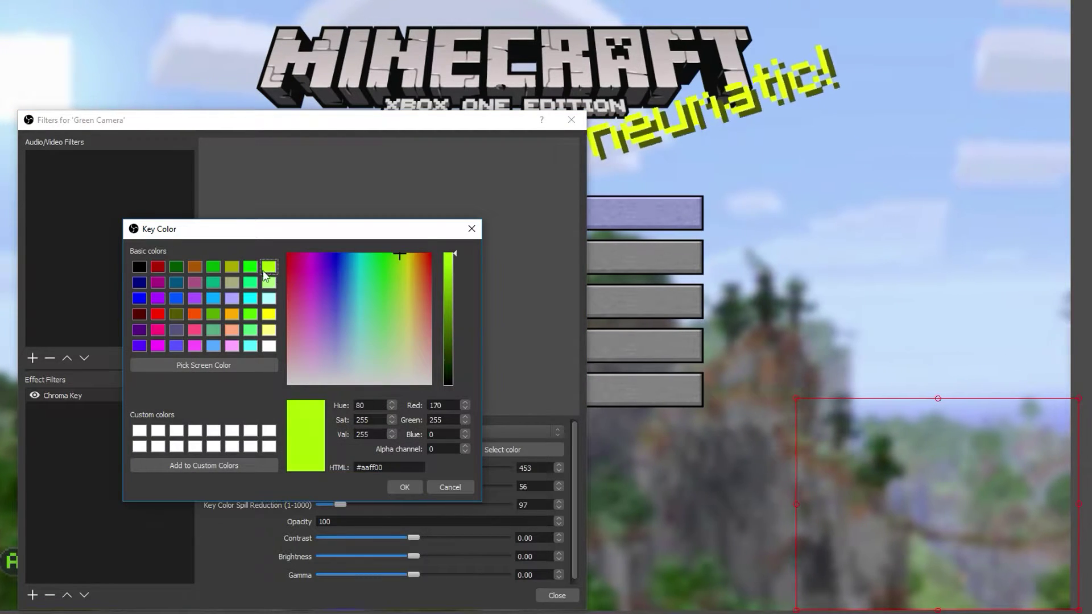
left_click(246, 268)
left_click(405, 488)
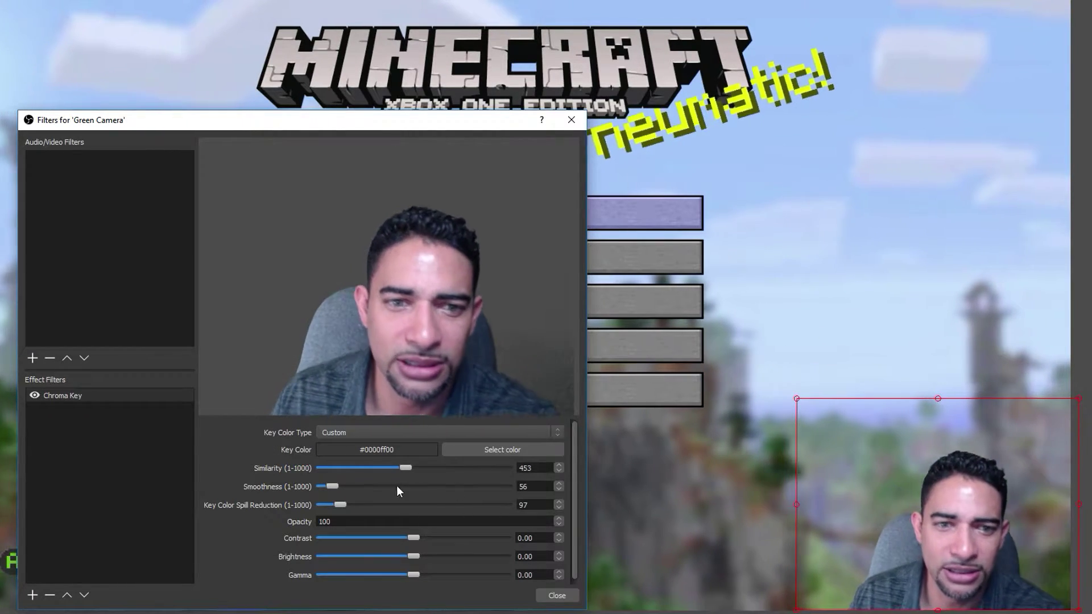
Save bright green as custom colours and reapply dark green #005500 as the key.
left_click(475, 450)
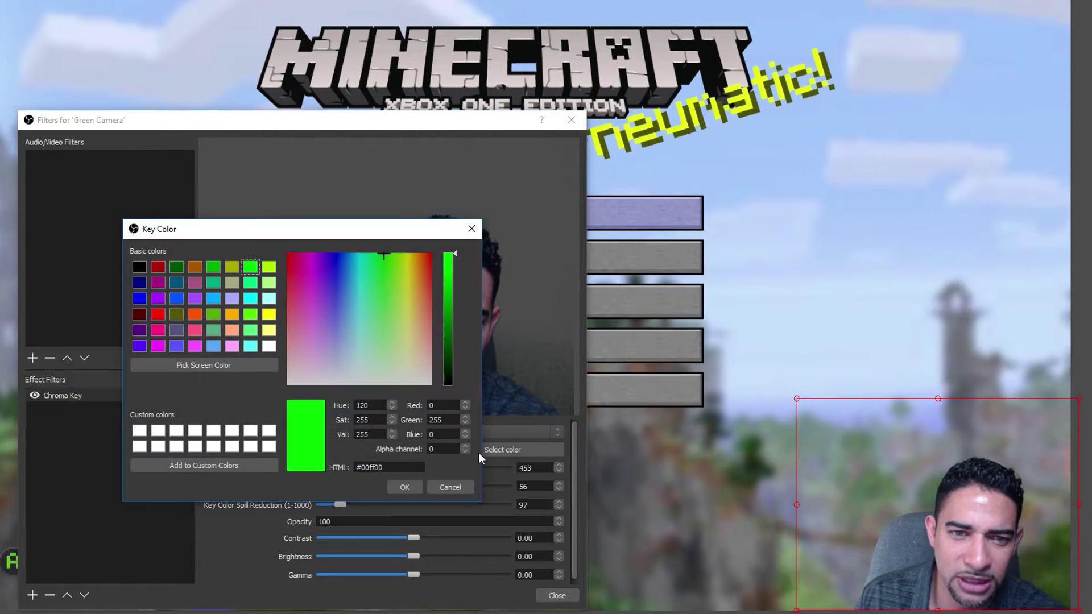
left_click(190, 465)
left_click(190, 467)
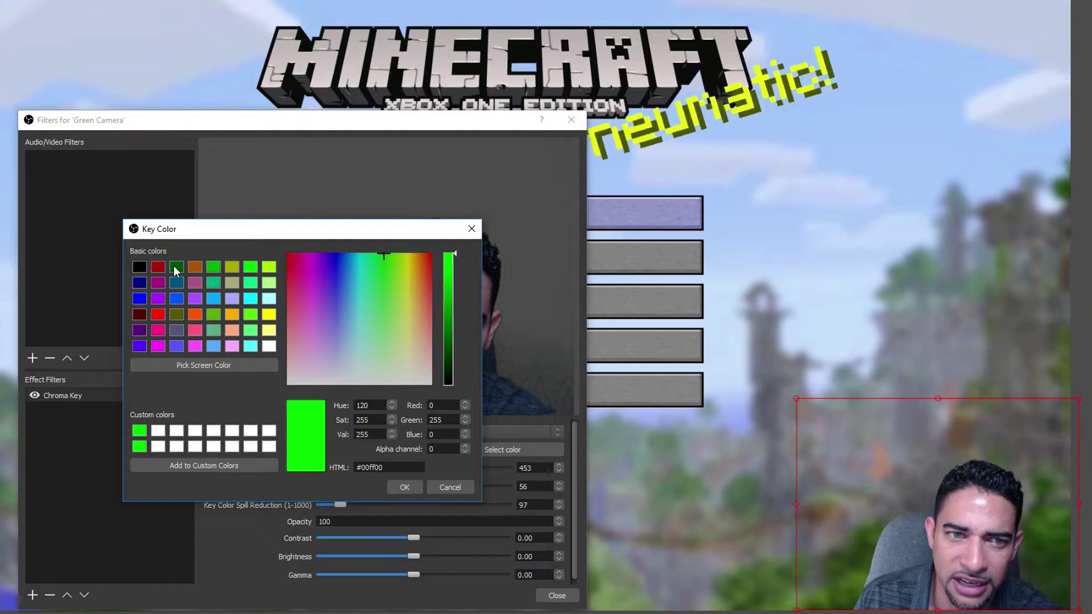
left_click(173, 266)
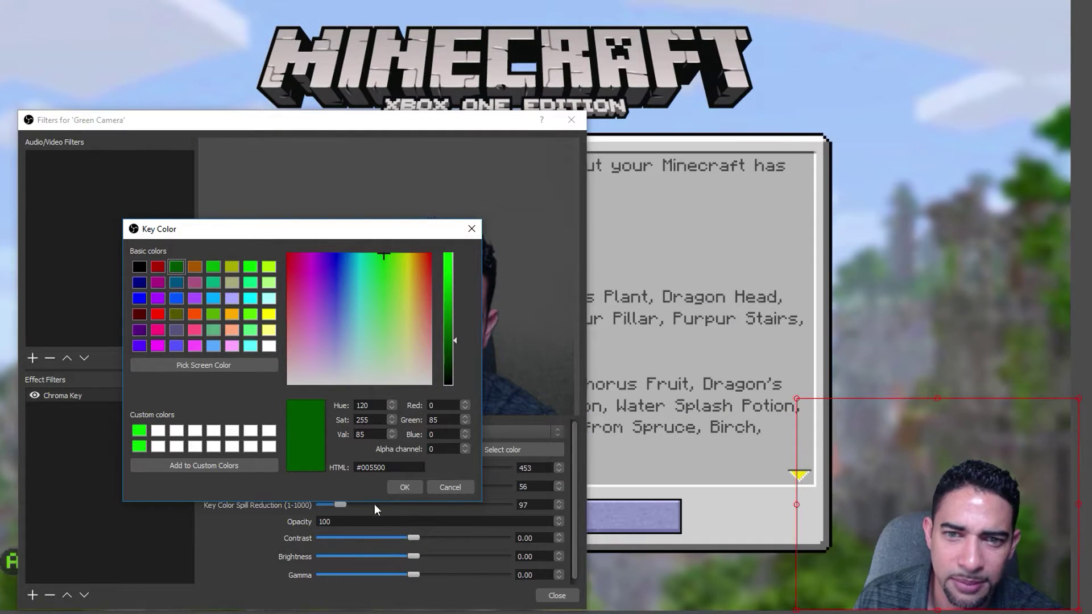
left_click(404, 487)
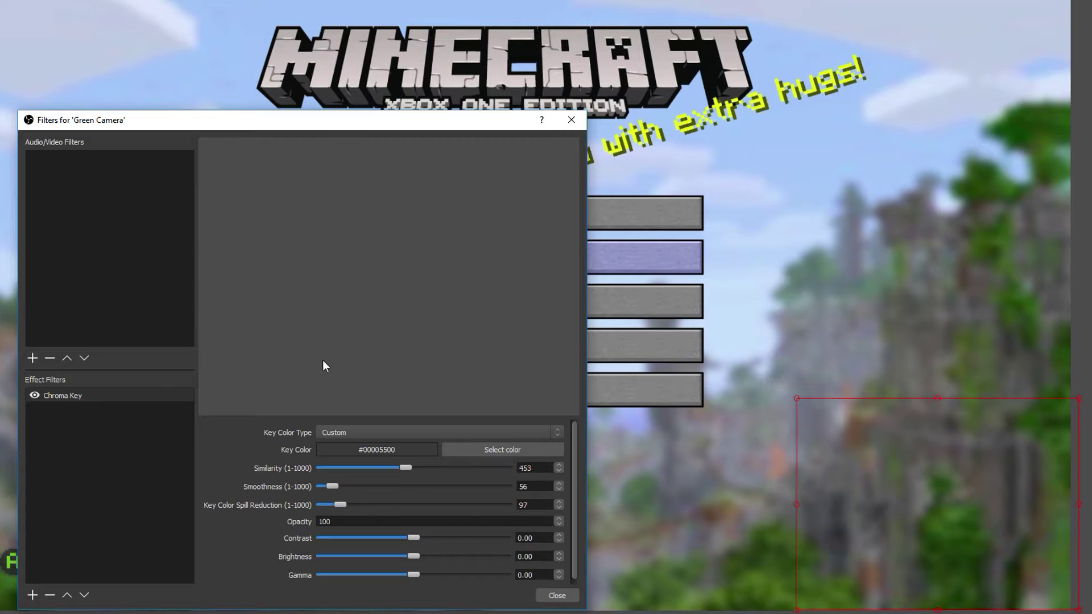
Set the Chroma Key's Key Color Type back to Green.
left_click(357, 431)
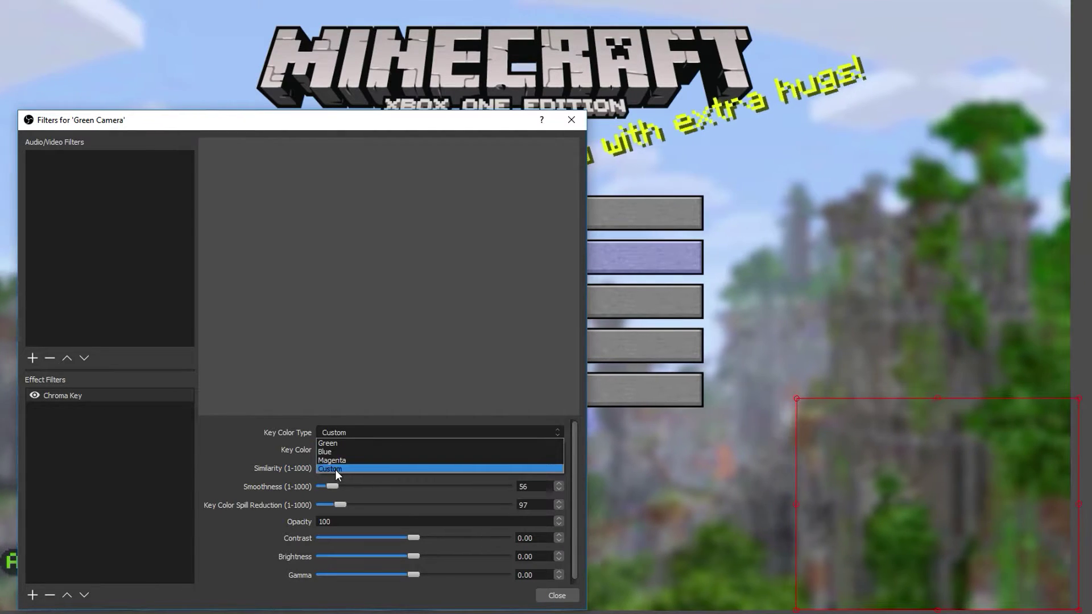
left_click(336, 469)
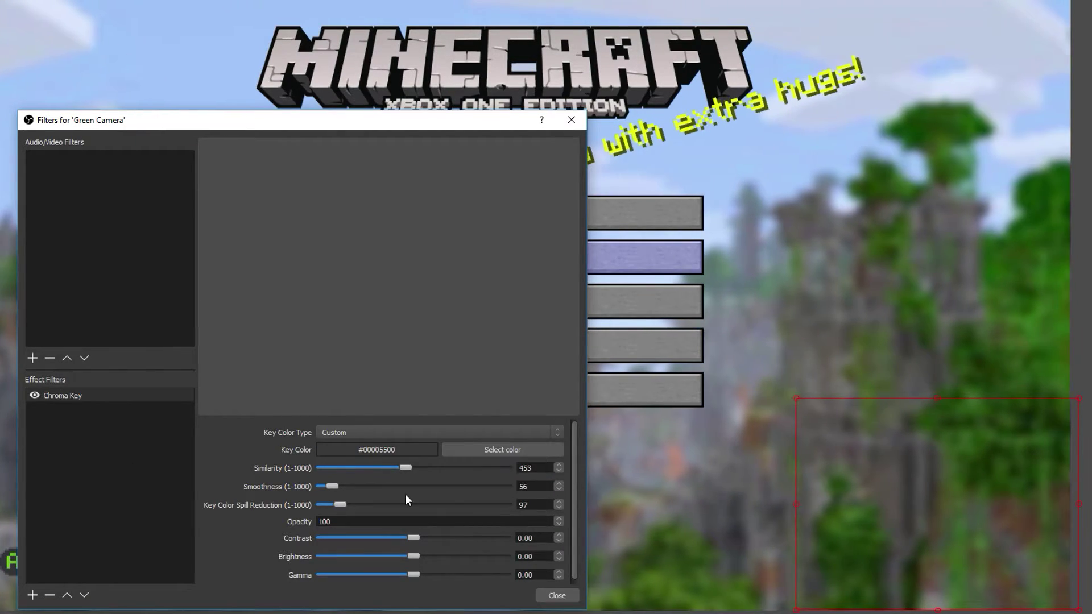
left_click(410, 433)
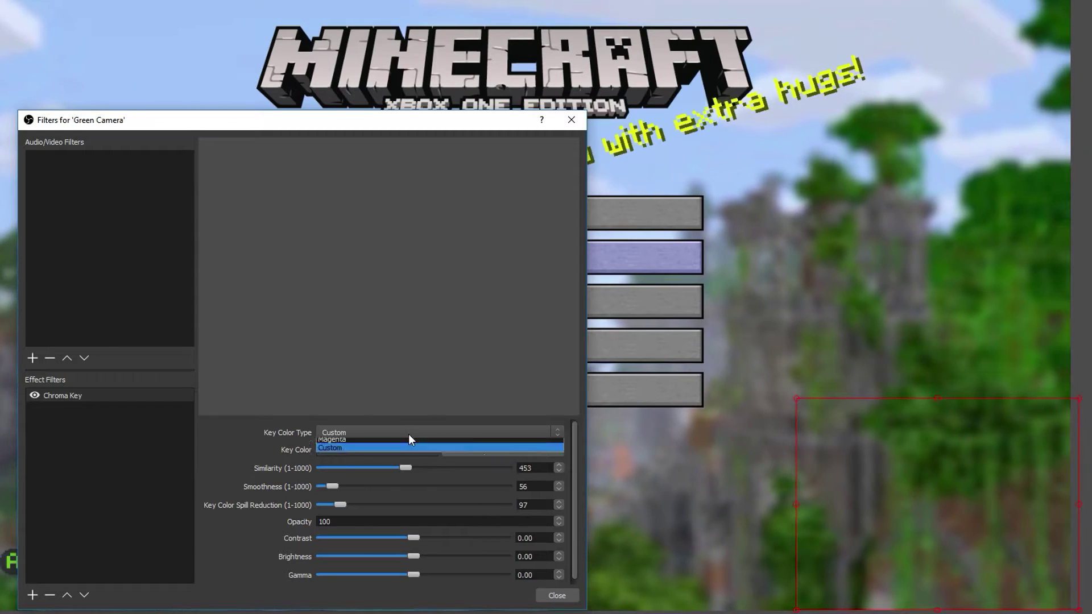
left_click(360, 447)
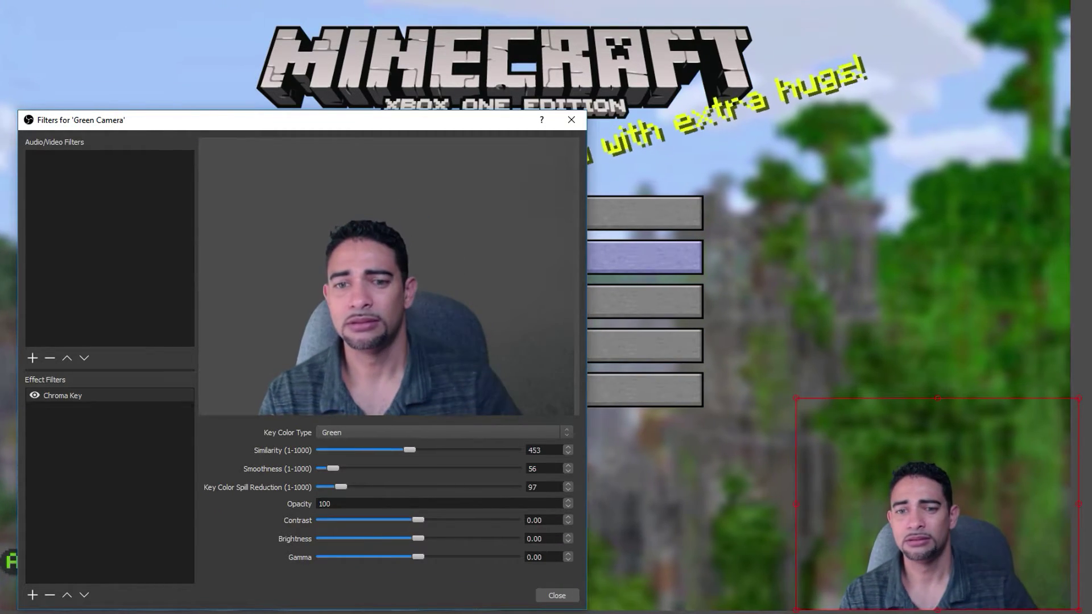
Close the Filters window and navigate the Minecraft menu to Play Game's Join tab.
left_click(557, 595)
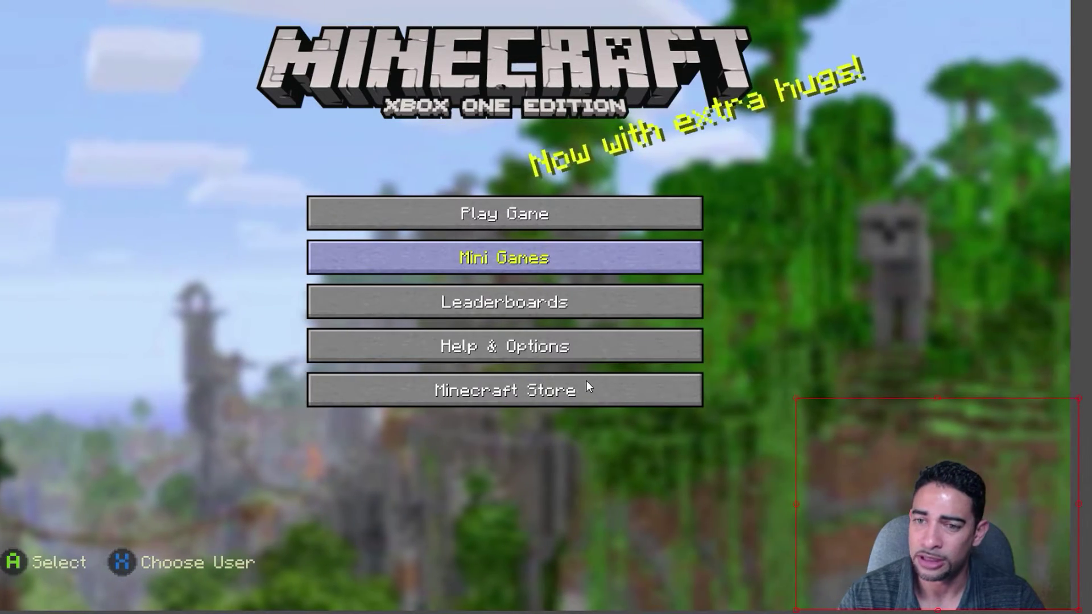
key("Up")
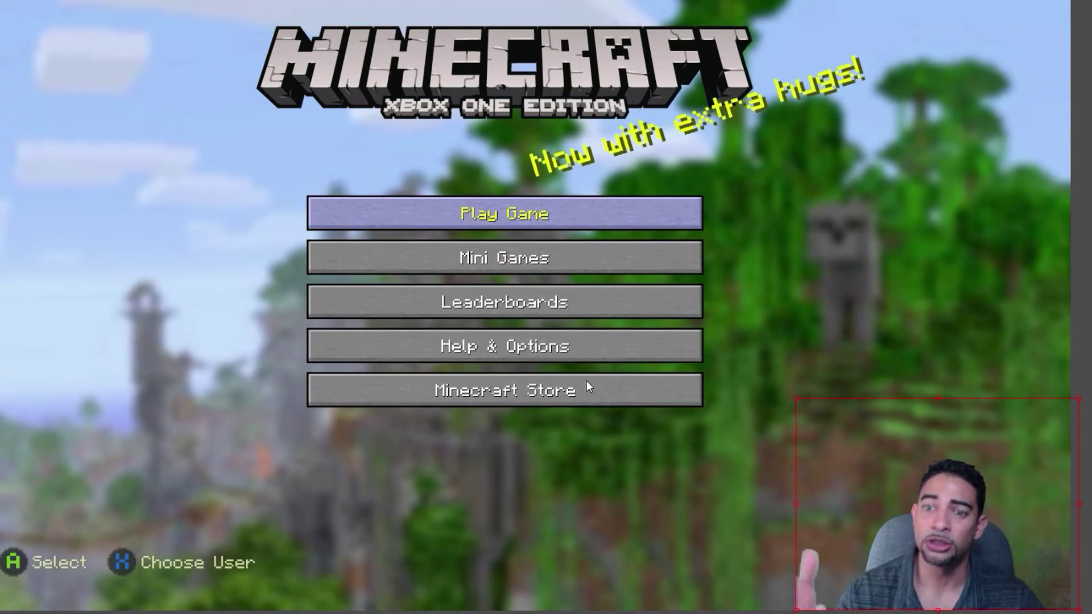
key("Return")
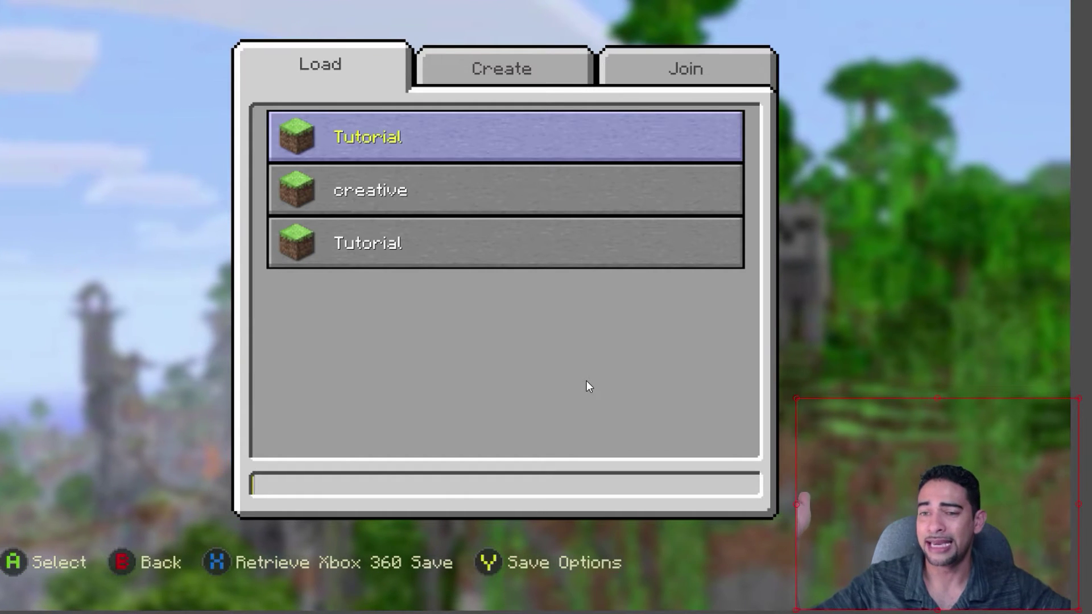
key("Right")
key("Right")
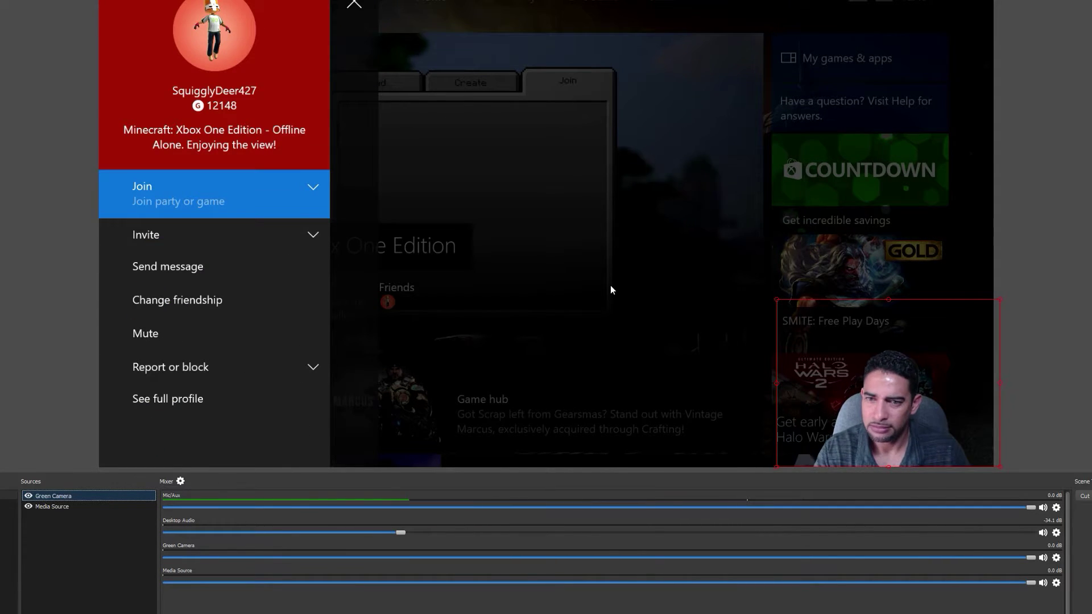
Resize the Green Camera overlay much larger and position it toward the bottom centre.
left_click_drag(780, 302, 271, 59)
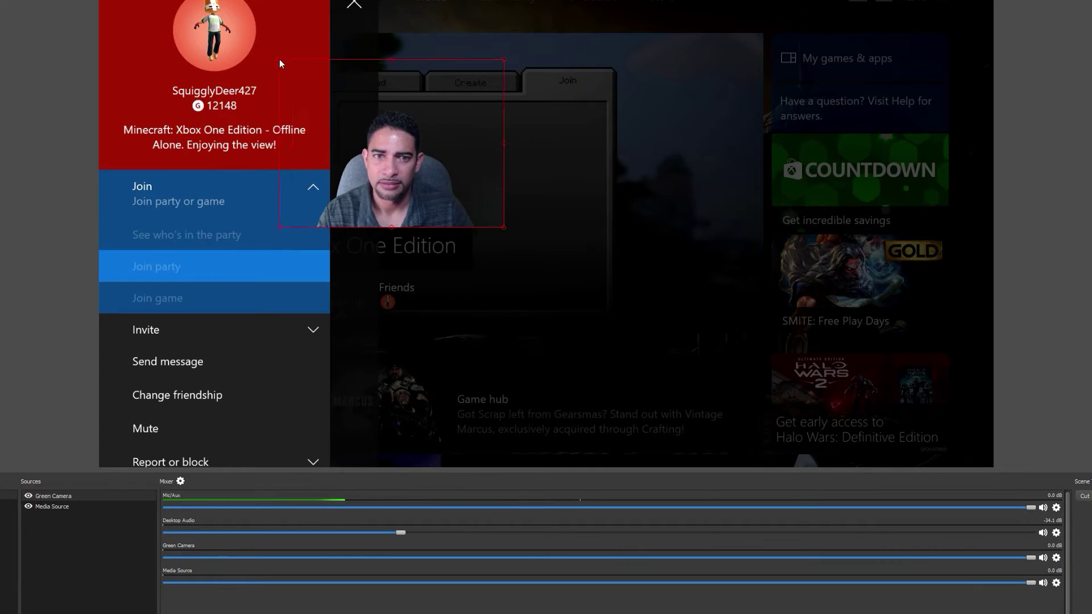
left_click_drag(272, 230, 333, 281)
left_click_drag(271, 232, 150, 384)
left_click_drag(479, 229, 398, 245)
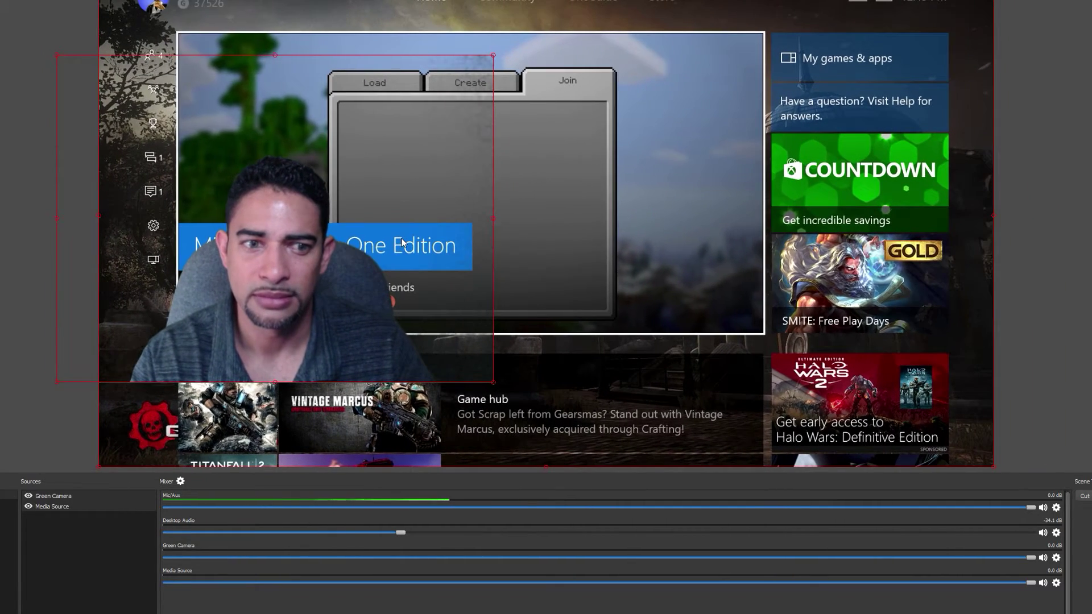
left_click(128, 495)
left_click_drag(308, 276, 523, 357)
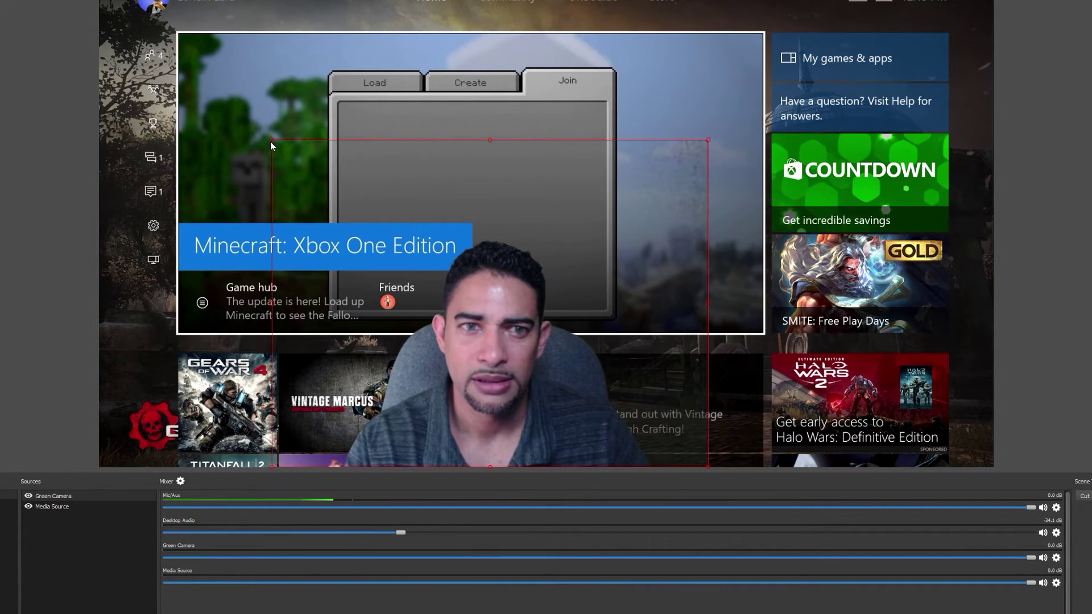
left_click_drag(271, 141, 3, 3)
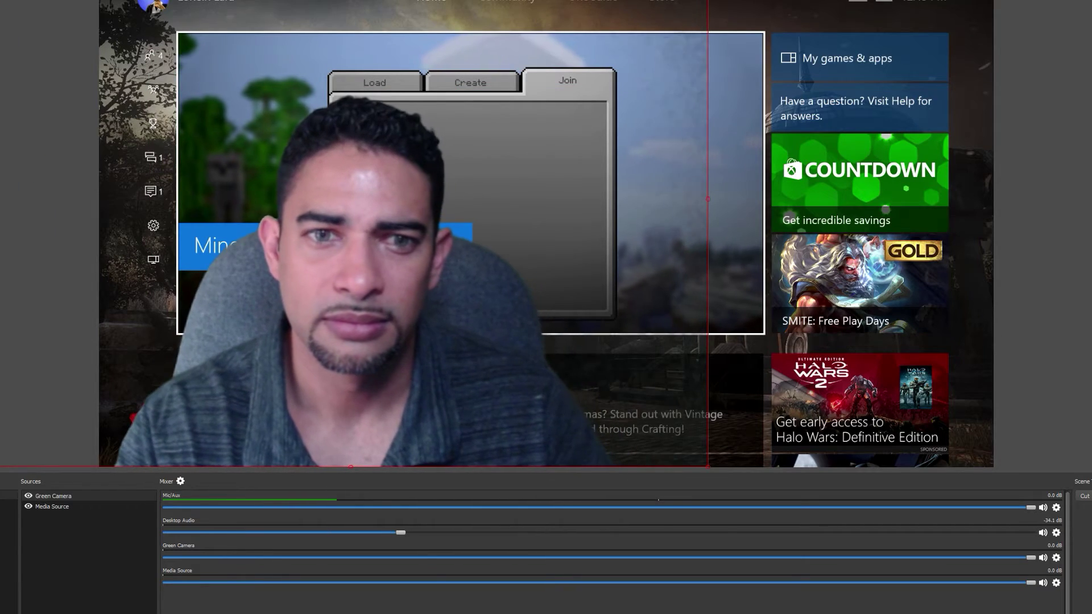
left_click_drag(435, 234, 585, 240)
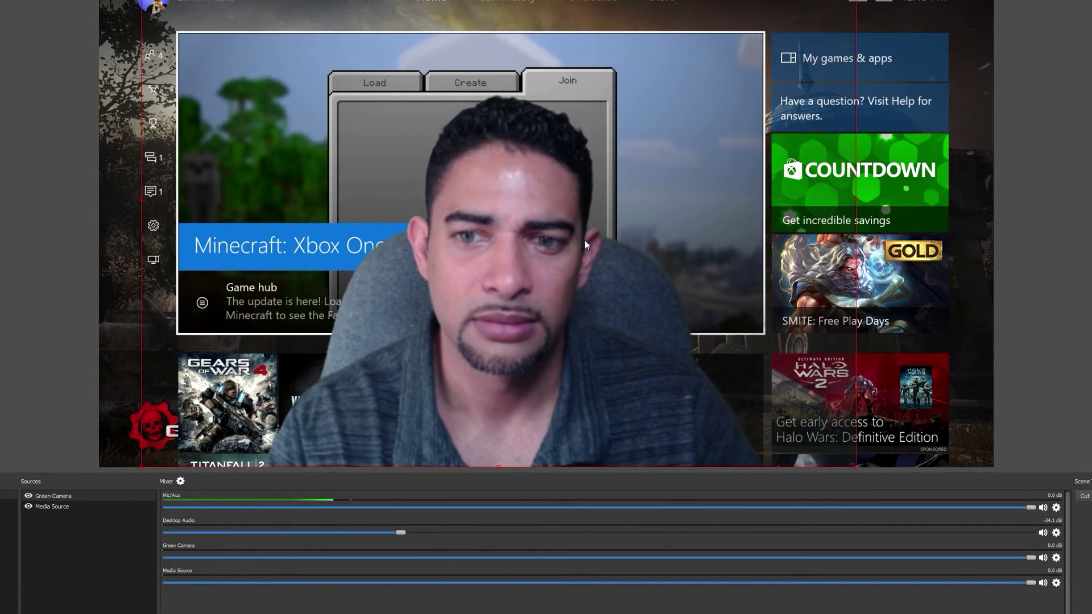